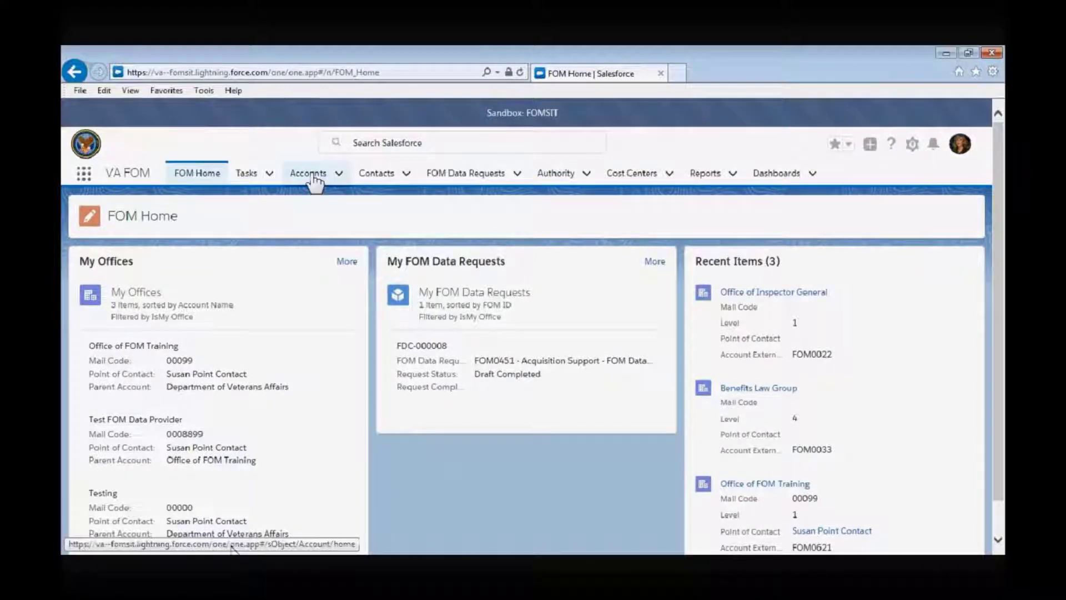
Go to the Accounts list of recently viewed records
left_click(311, 176)
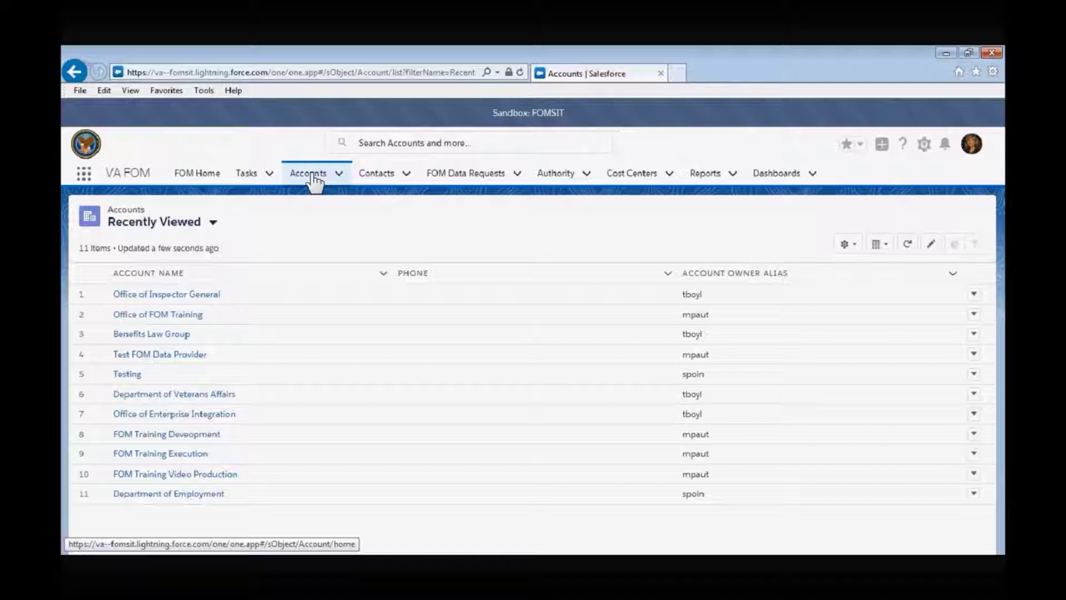
Switch the Accounts list view from Recently Viewed to All VA Accounts
left_click(212, 225)
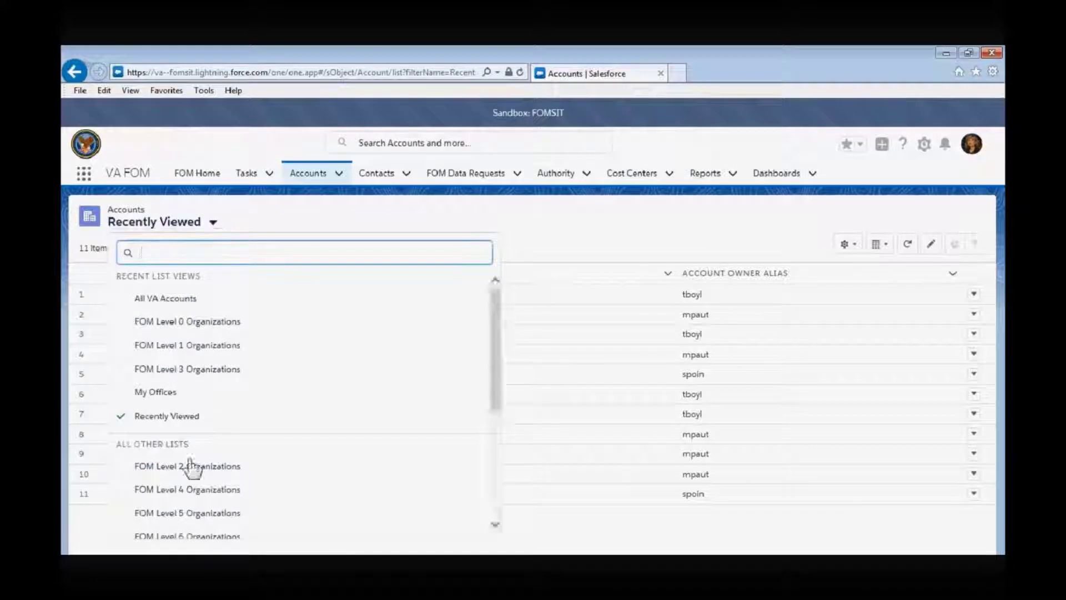
left_click(185, 306)
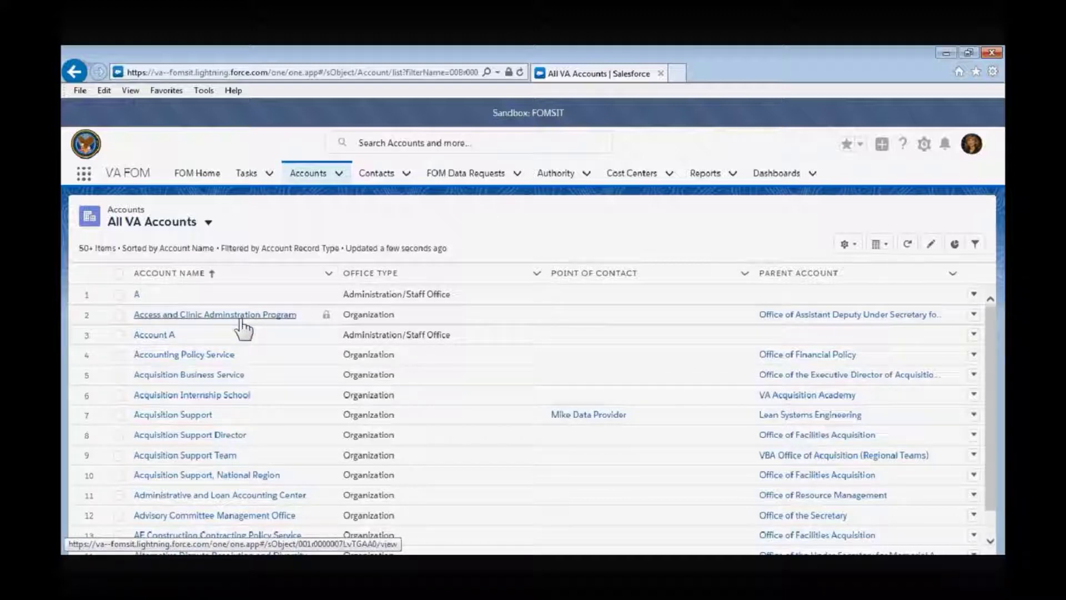
left_click(401, 139)
Search for 'Office of' and open the Office of FOM Training account record
type("Office")
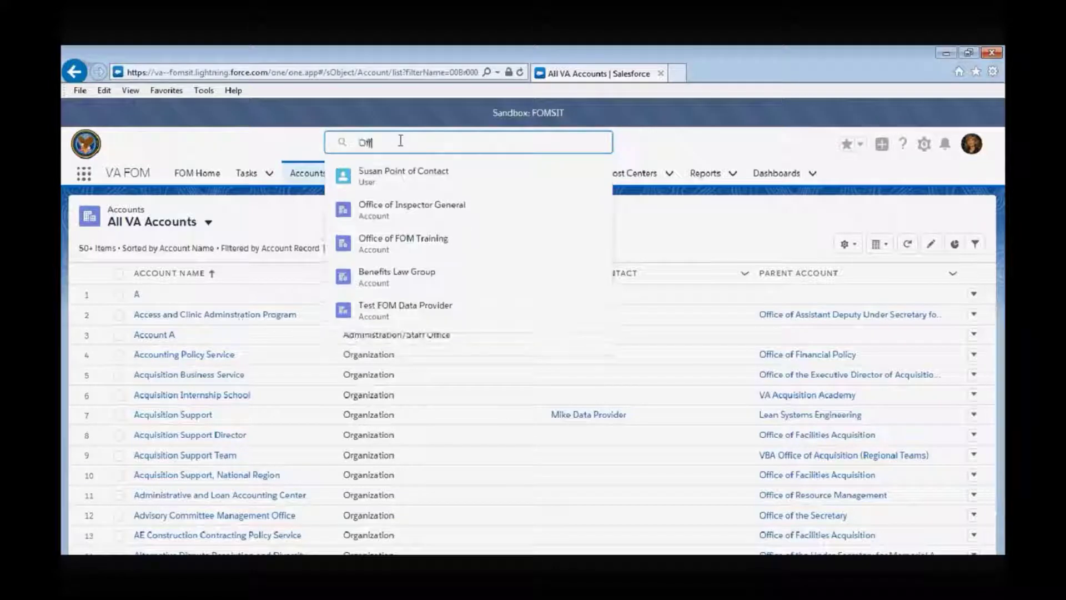
type(" of")
left_click(387, 276)
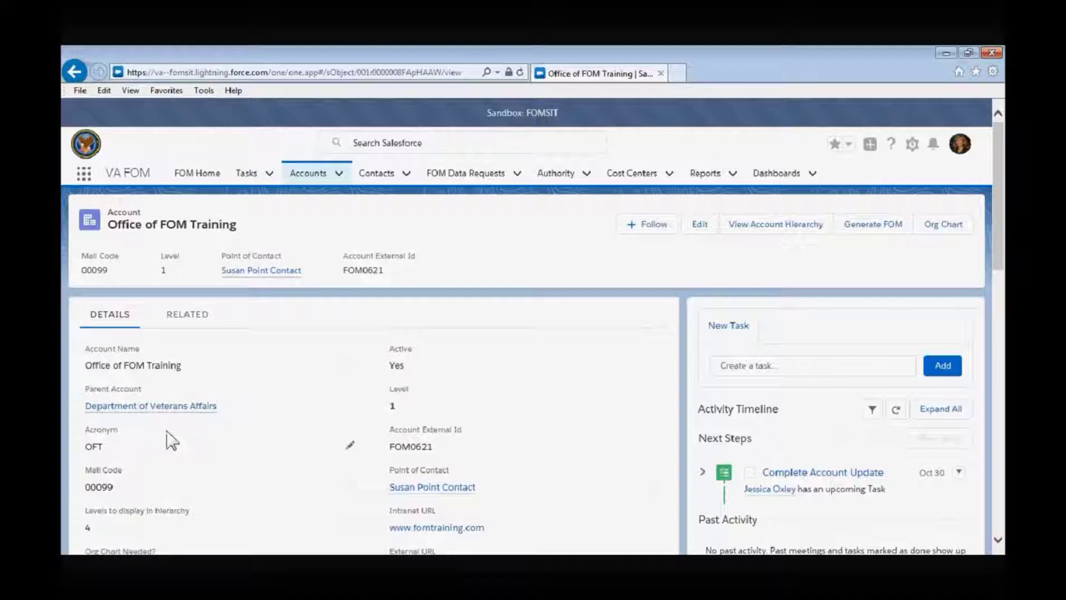
scroll(232, 518, "down", 1)
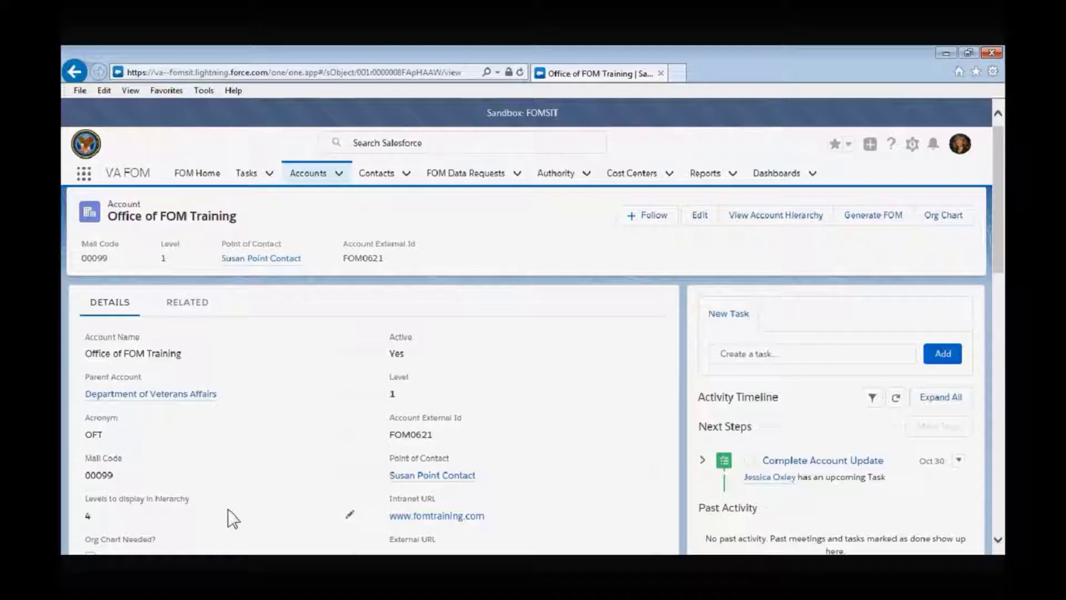
scroll(168, 382, "down", 3)
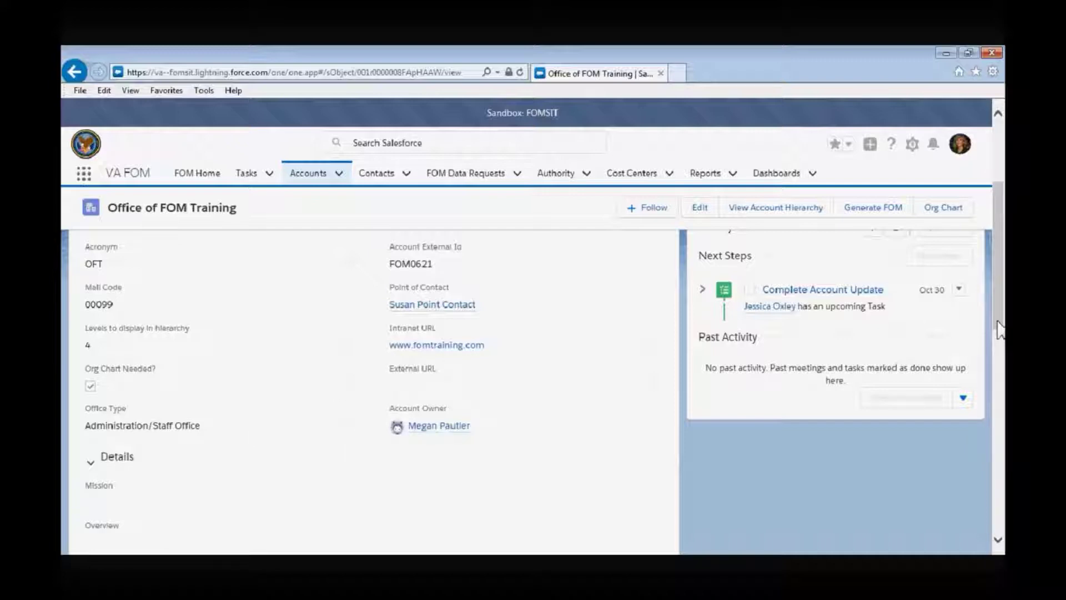
left_click_drag(1000, 329, 999, 269)
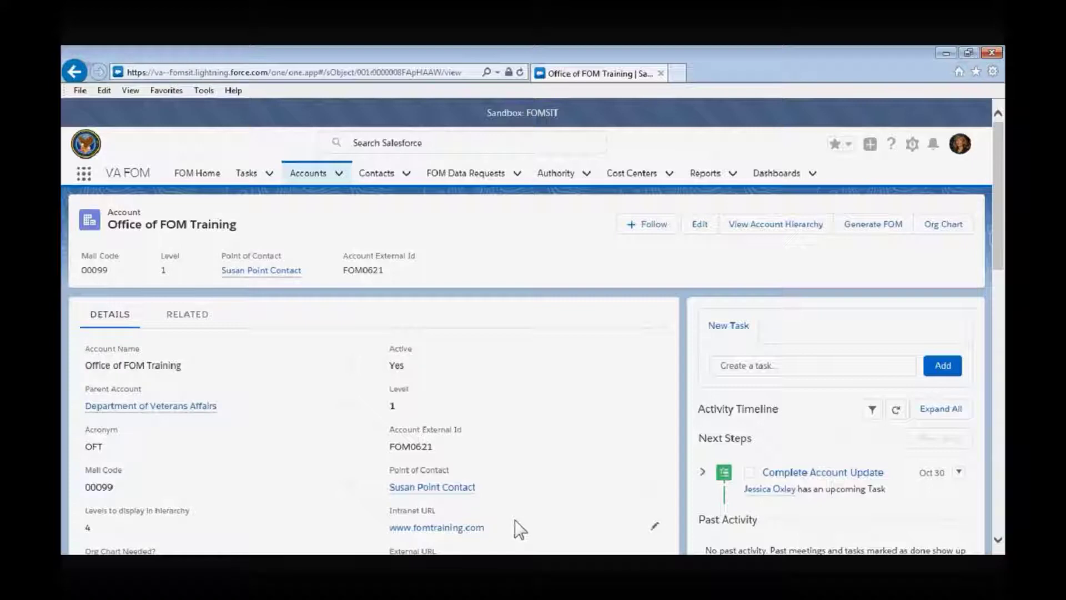
left_click(998, 540)
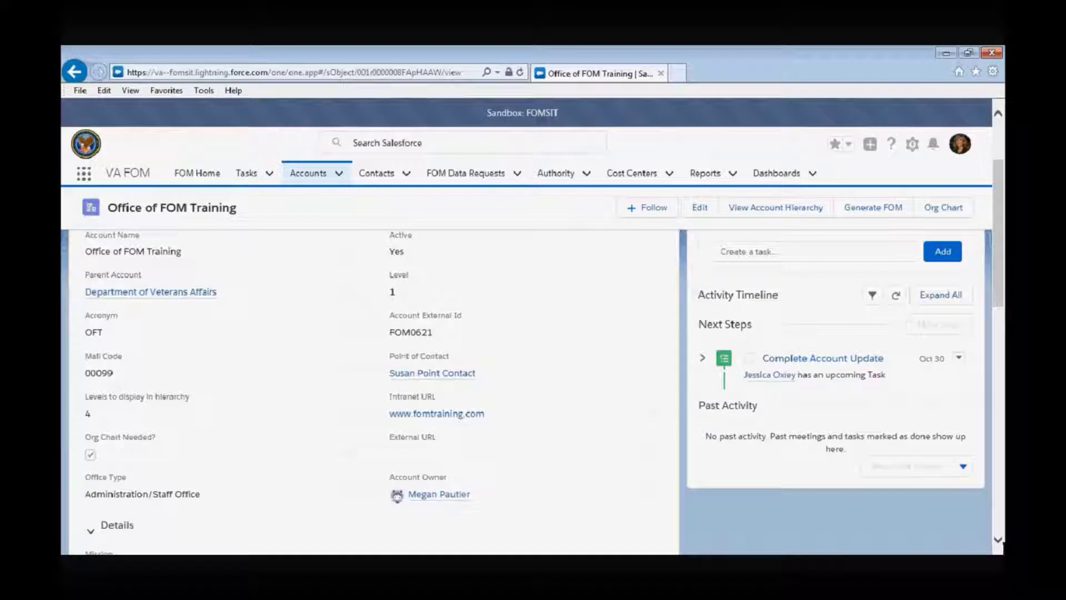
left_click(998, 540)
scroll(999, 545, "down", 3)
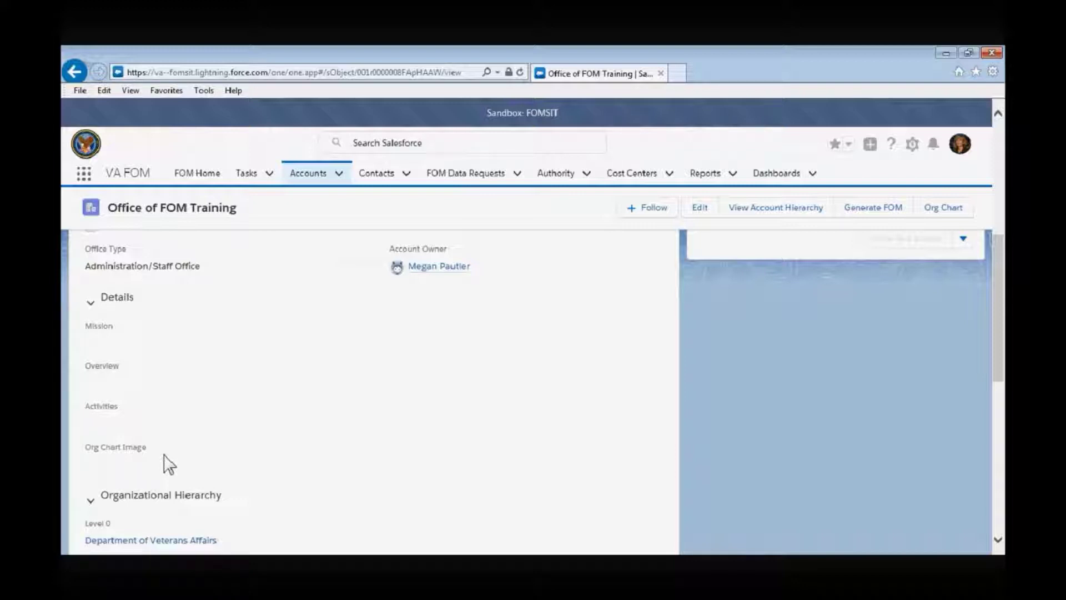
scroll(326, 269, "down", 5)
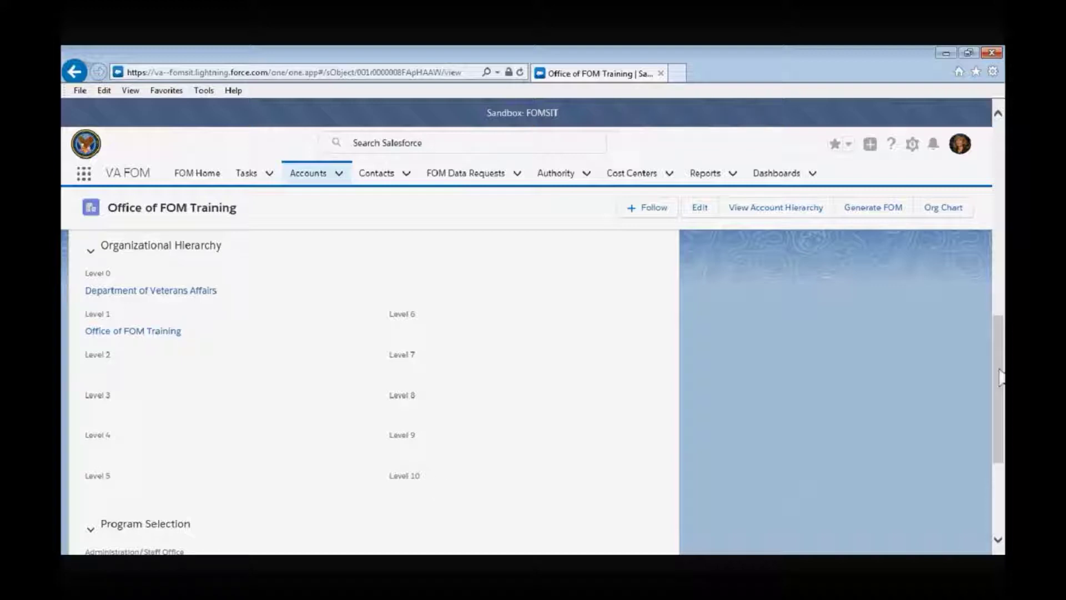
left_click_drag(997, 372, 997, 436)
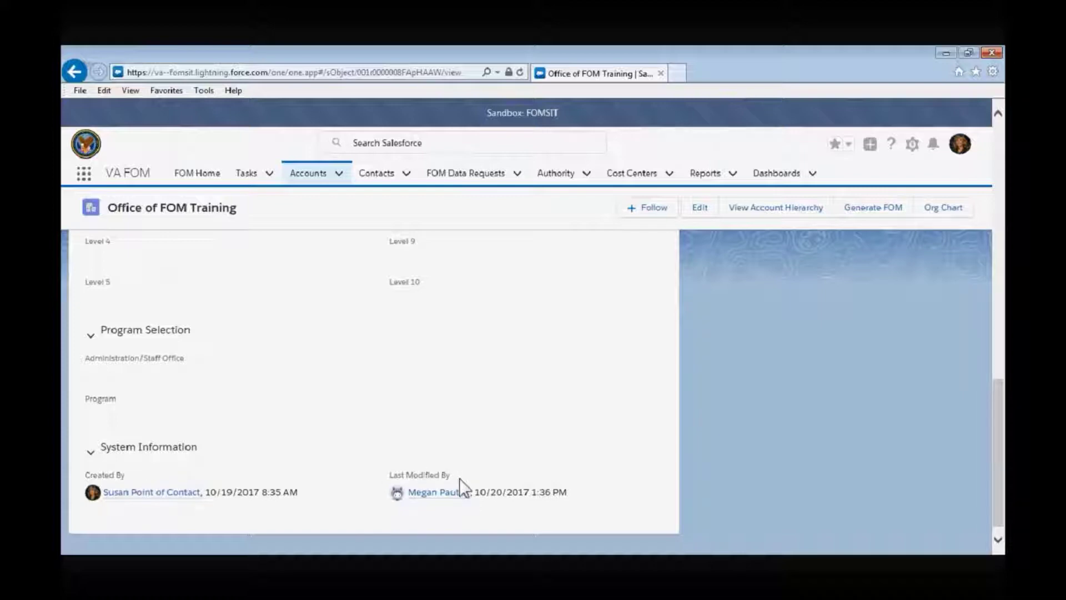
left_click_drag(998, 406, 996, 139)
Show the account's related lists and scroll down to Business Function Junctions
left_click(201, 325)
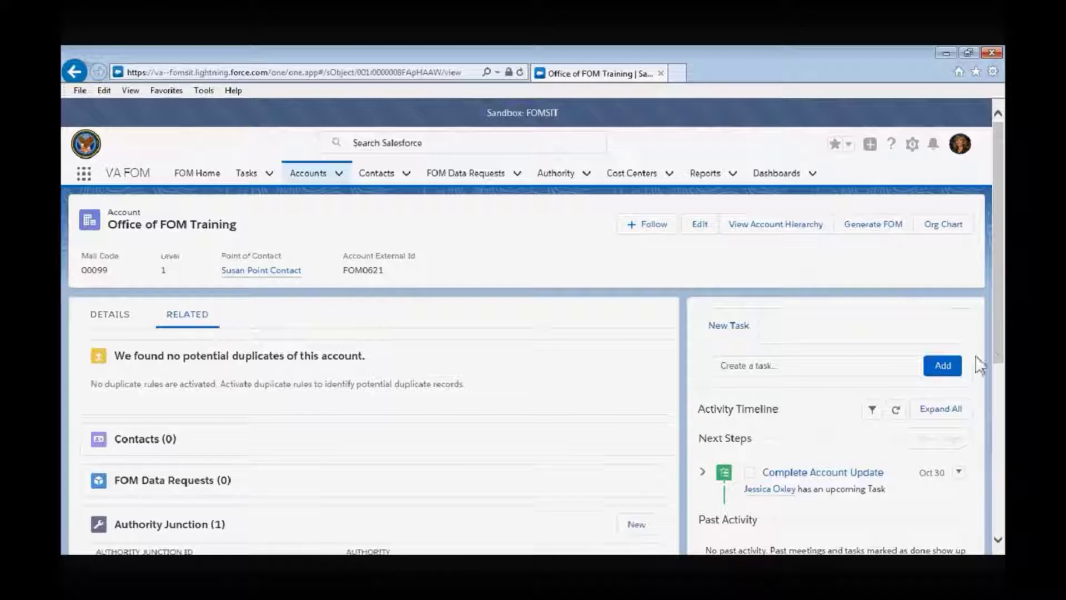
scroll(1000, 348, "down", 2)
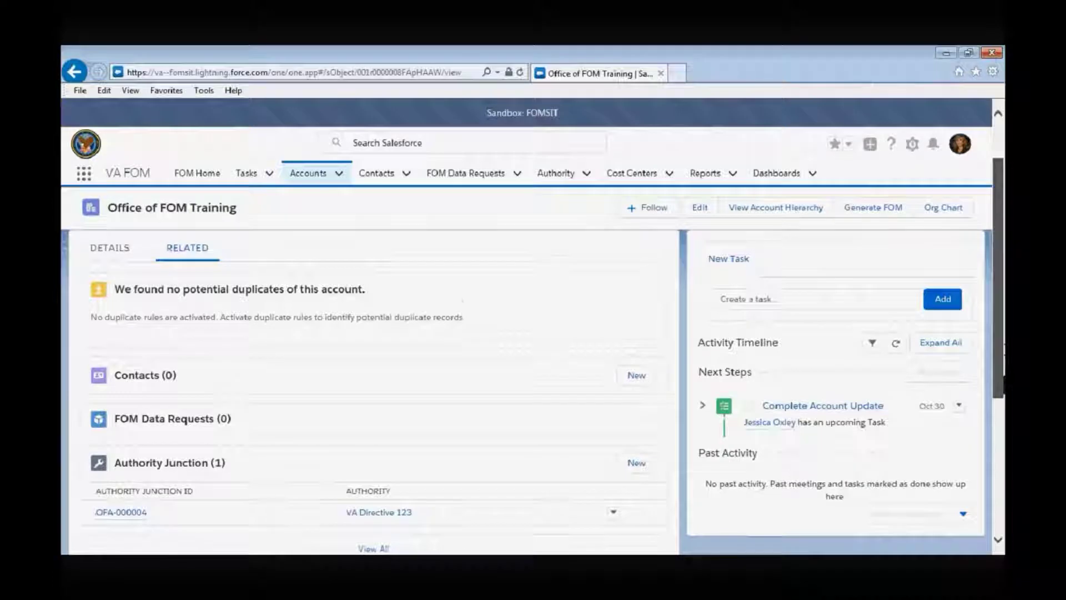
scroll(533, 389, "down", 1)
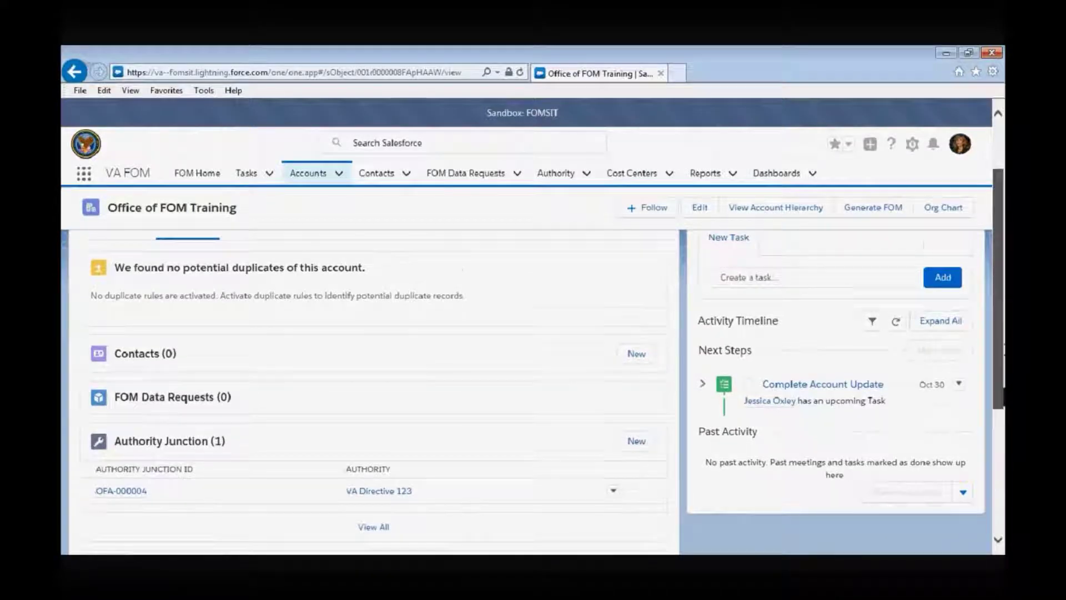
scroll(533, 389, "down", 1)
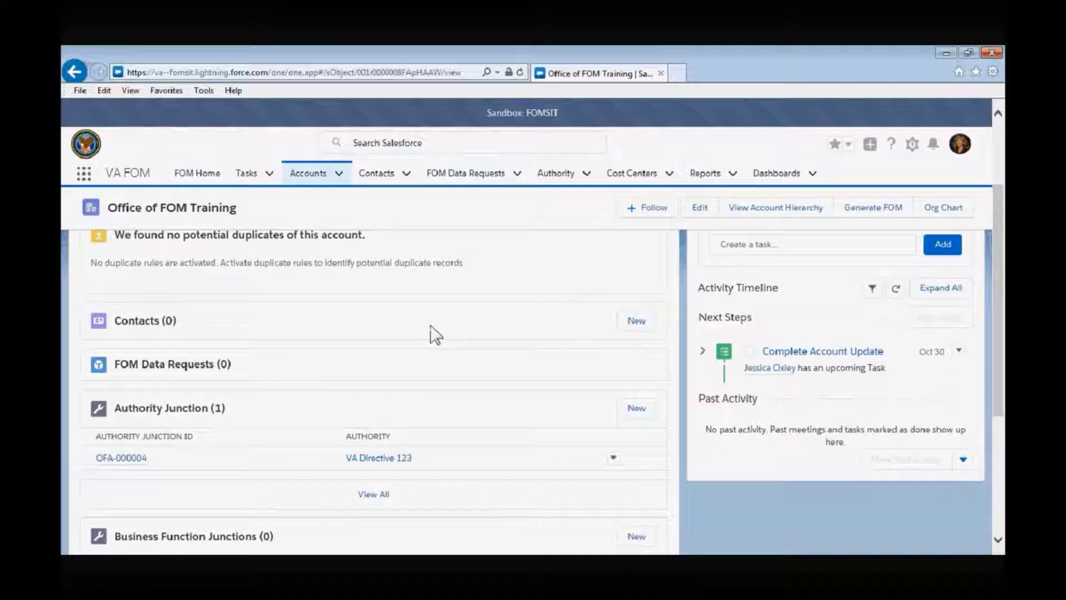
left_click(636, 323)
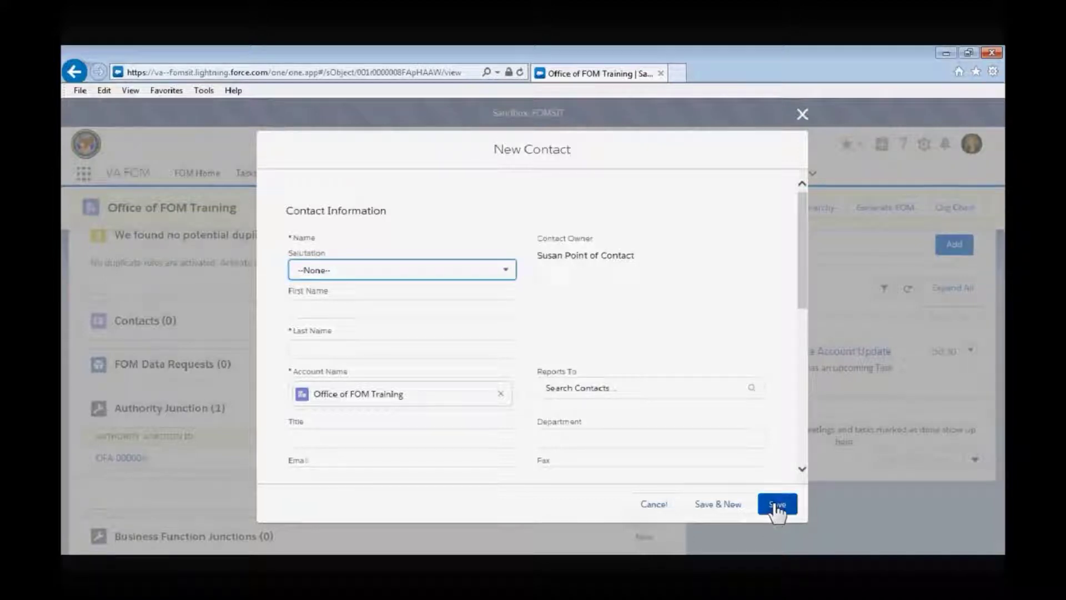
left_click(803, 114)
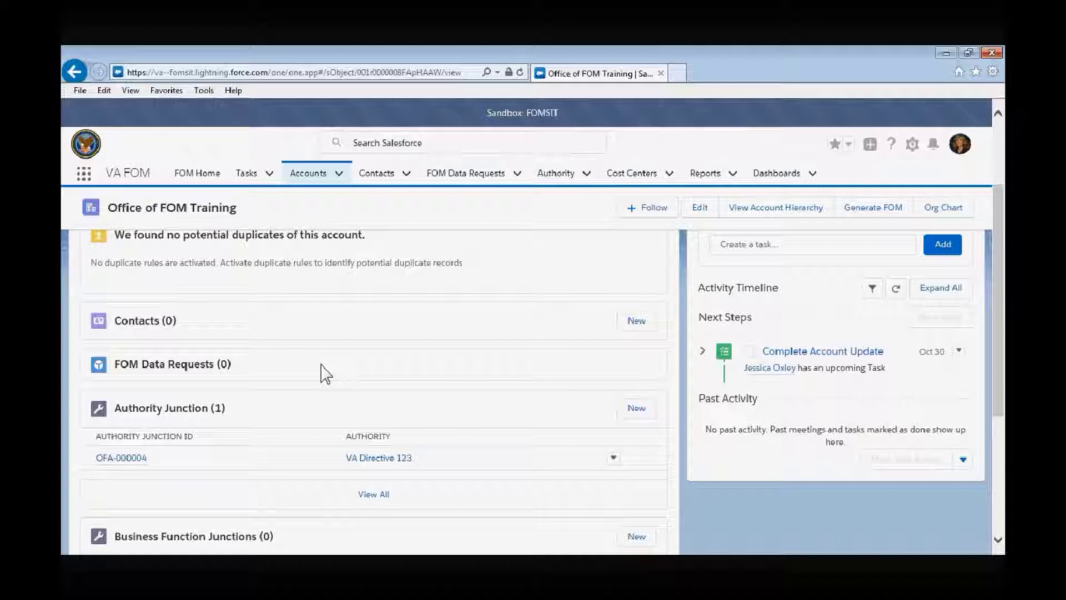
scroll(536, 543, "up", 1)
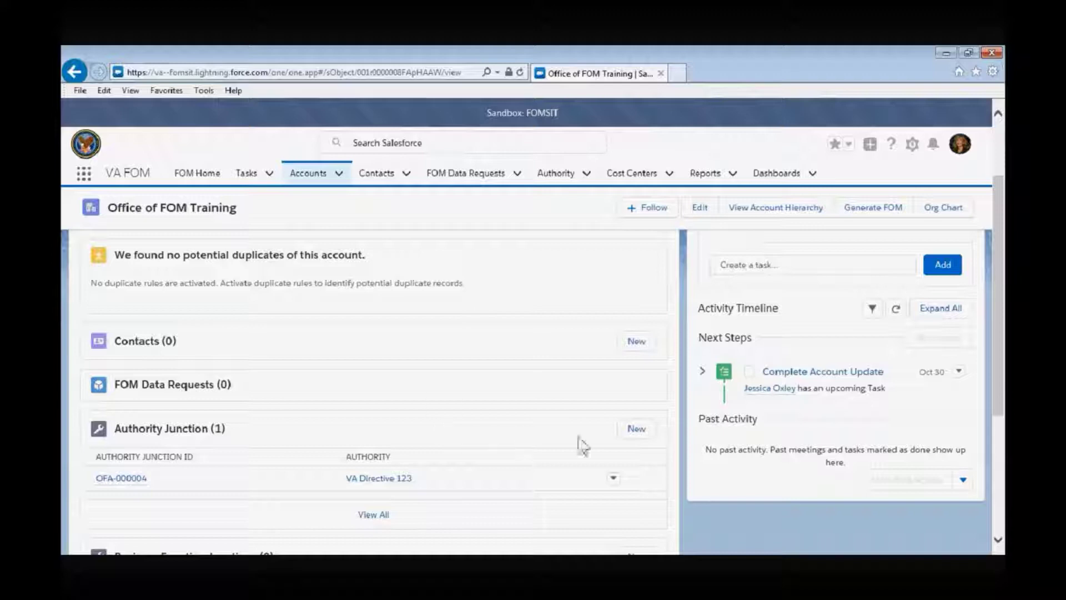
Add an Authority Junction linking the account to U.S.C. Title 38 Part II, found via 'USC Title'
left_click(626, 435)
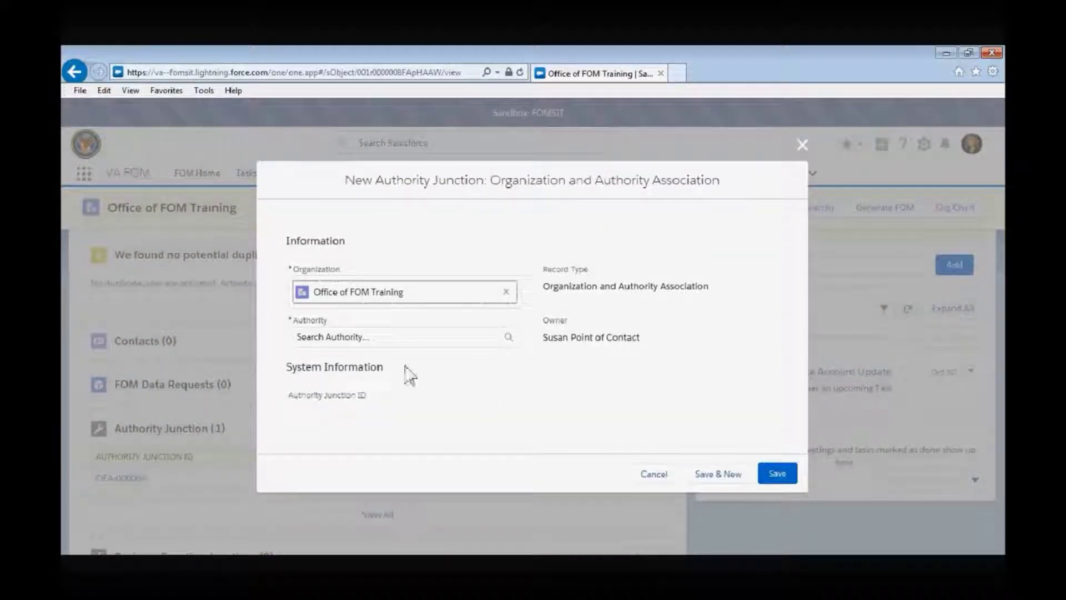
left_click(383, 340)
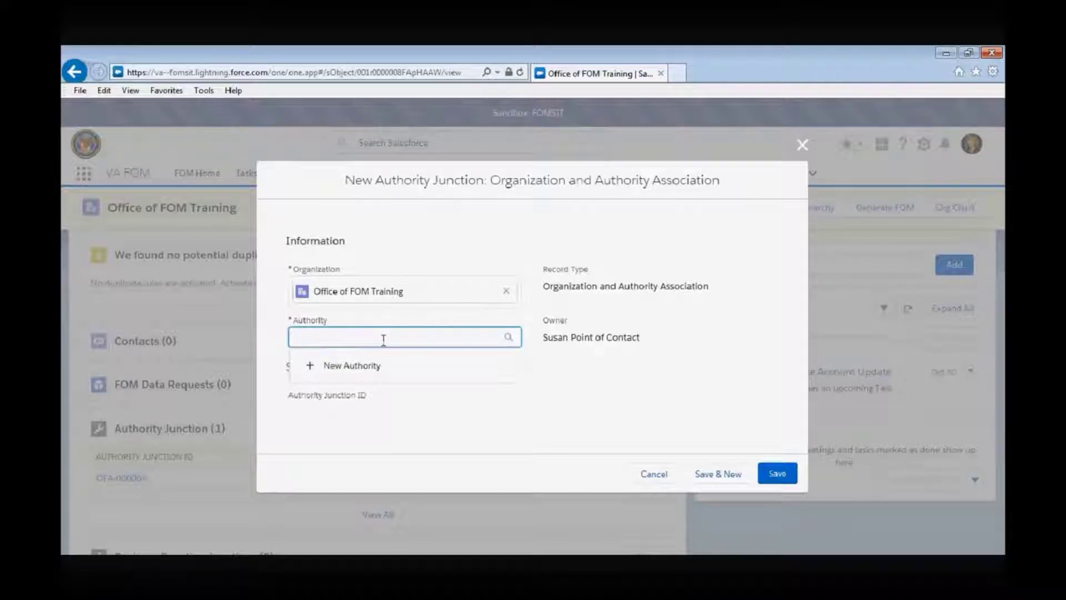
type("USC Title")
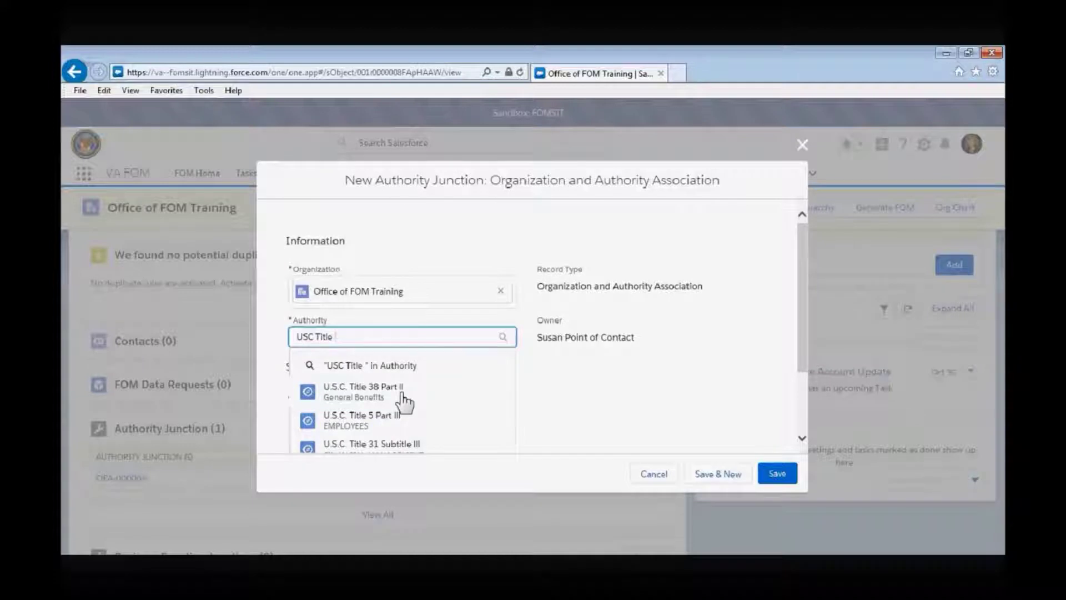
left_click(363, 390)
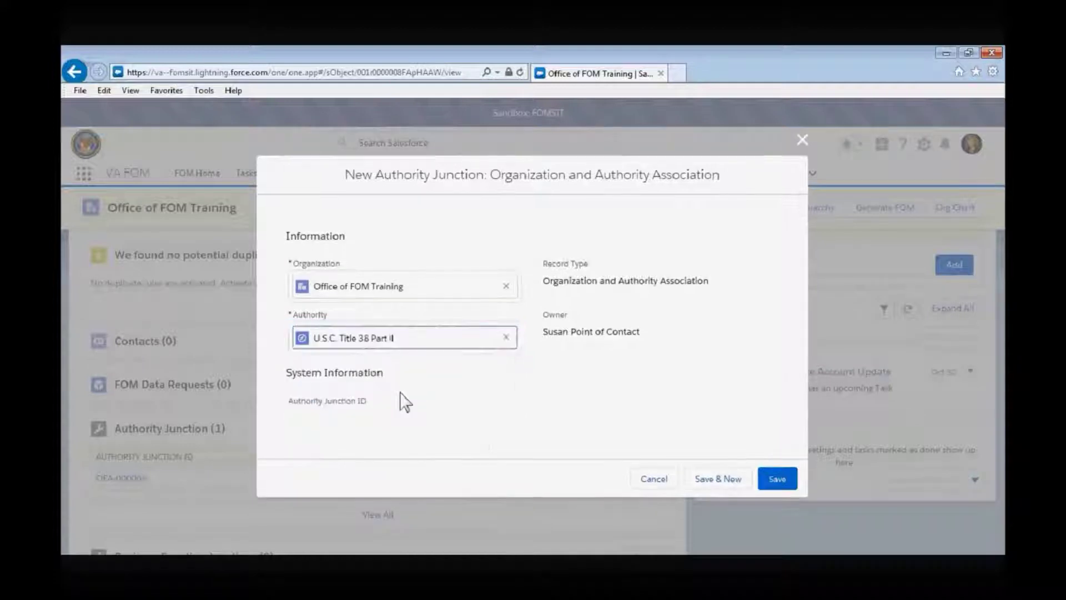
left_click(780, 482)
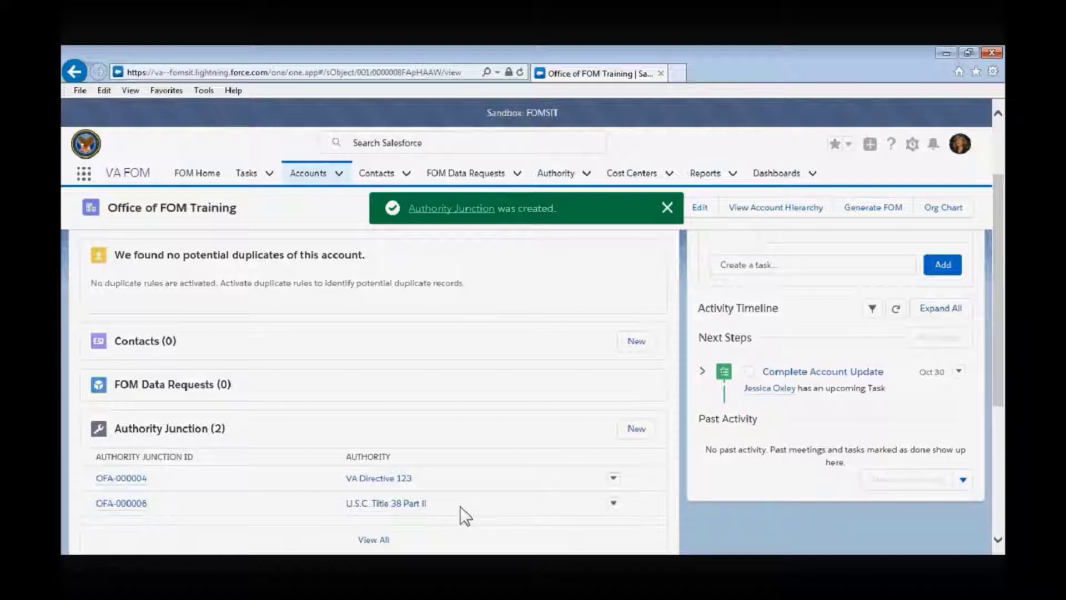
left_click(614, 503)
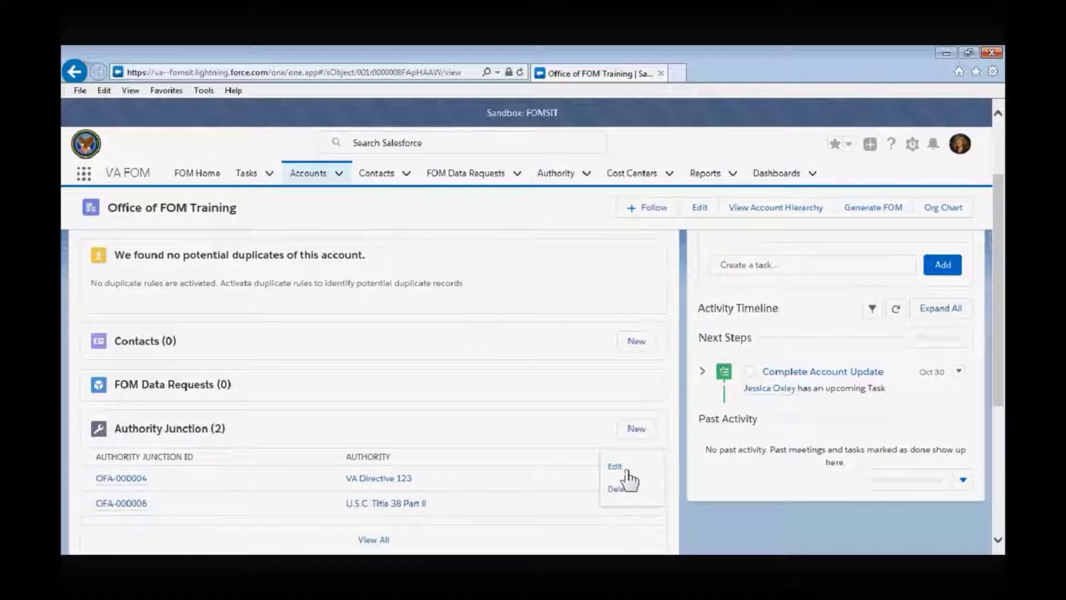
left_click(639, 527)
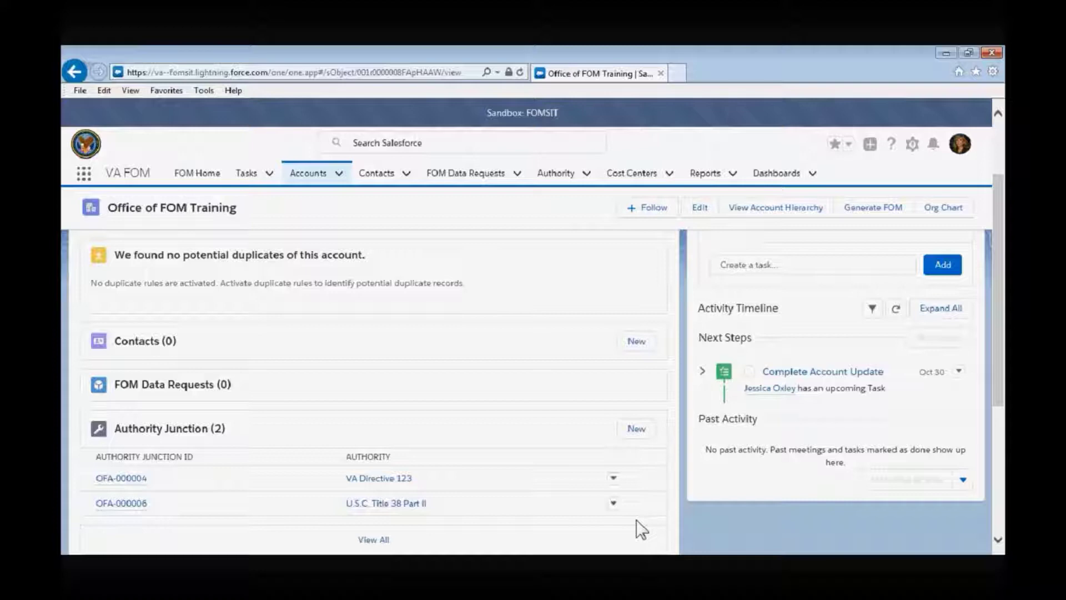
Show all Authority records and begin a new authority
left_click(558, 175)
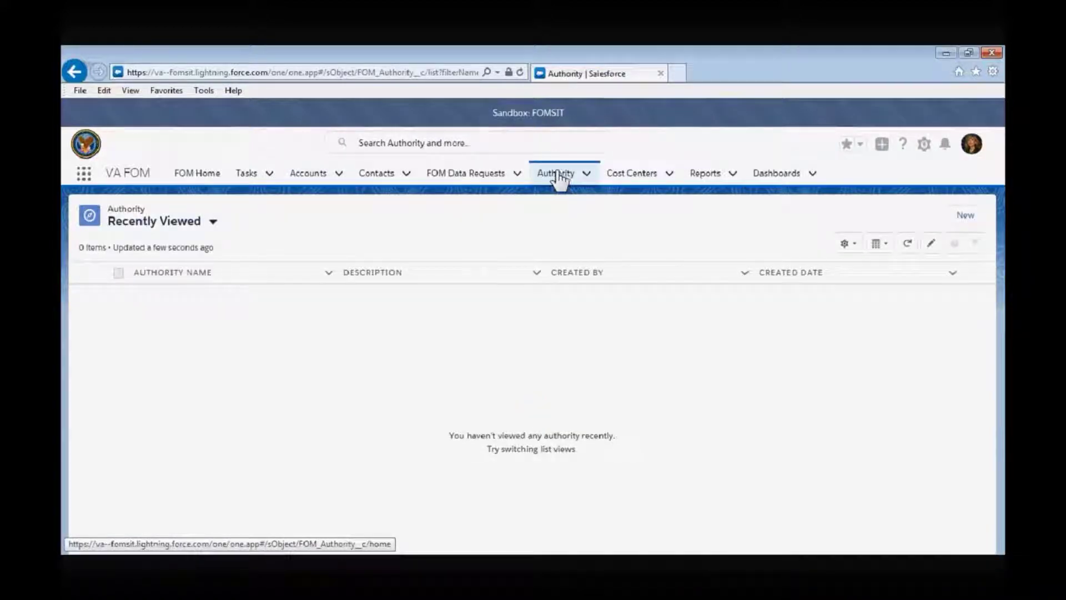
left_click(213, 226)
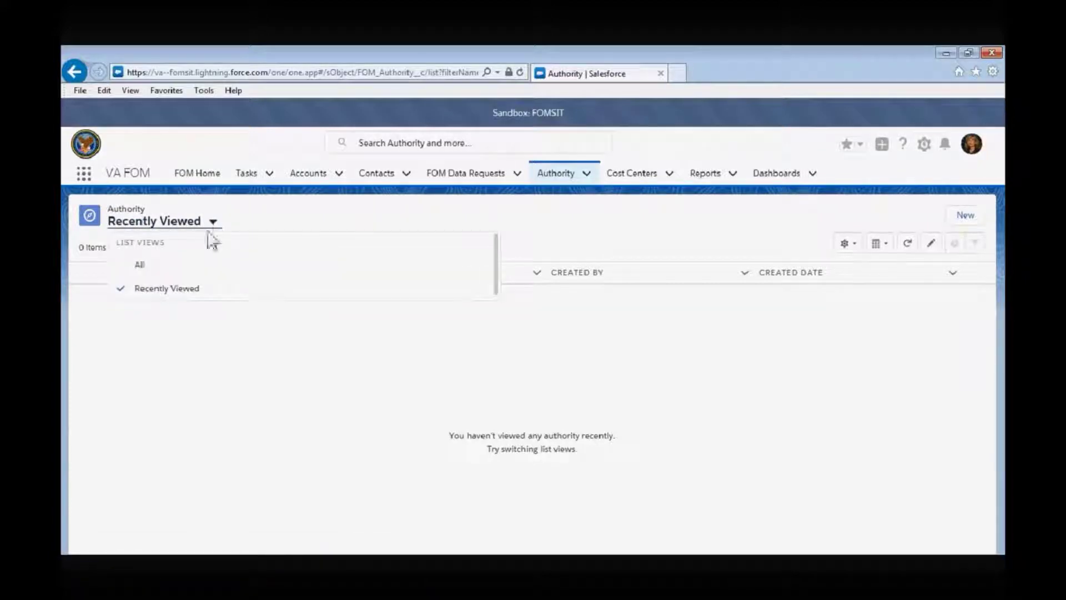
left_click(191, 268)
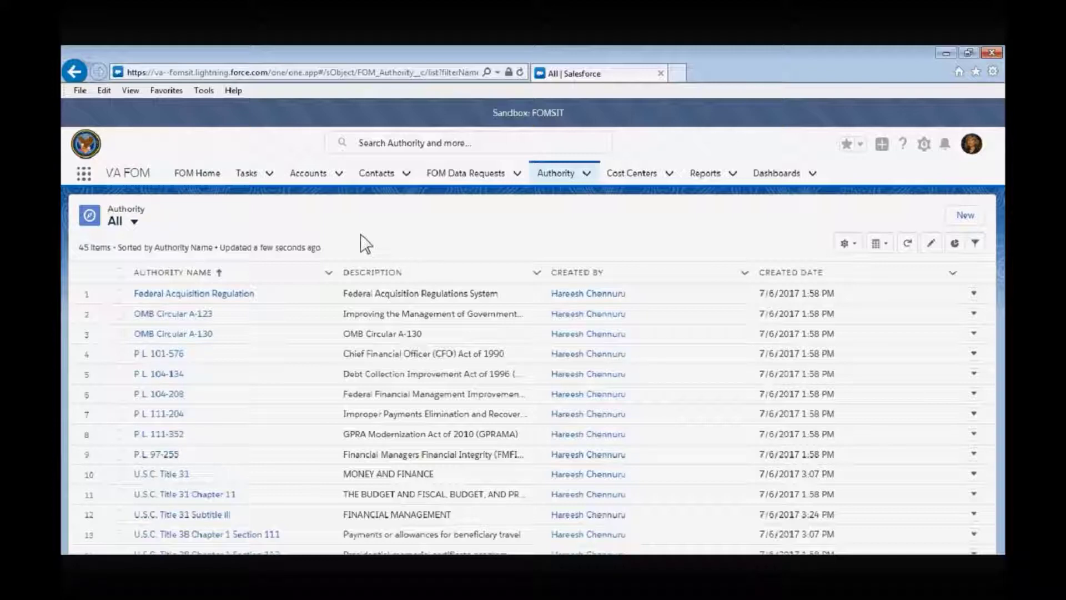
left_click(966, 215)
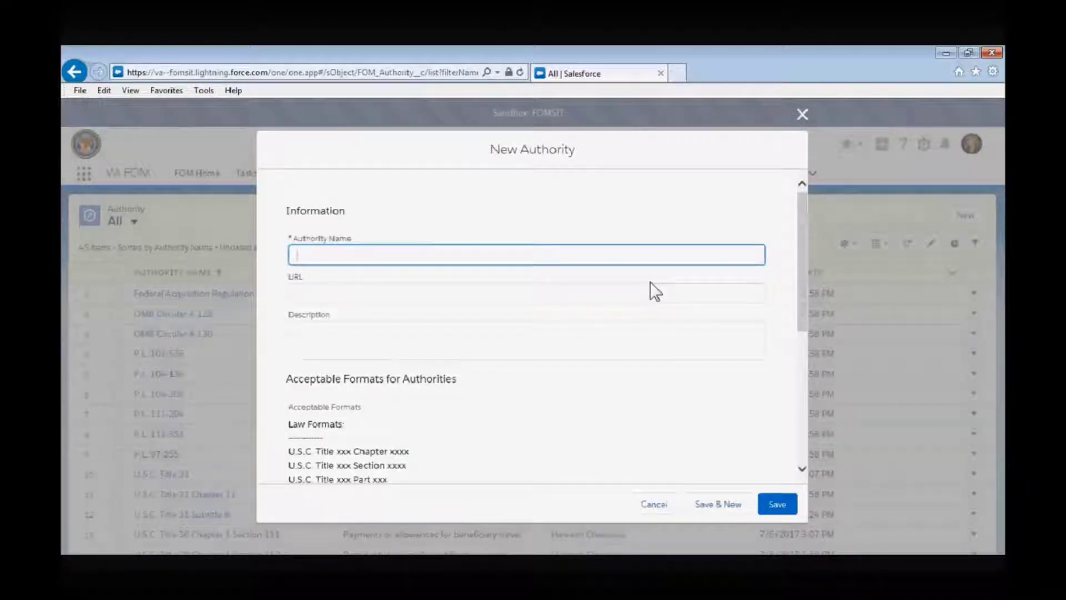
left_click_drag(801, 304, 807, 389)
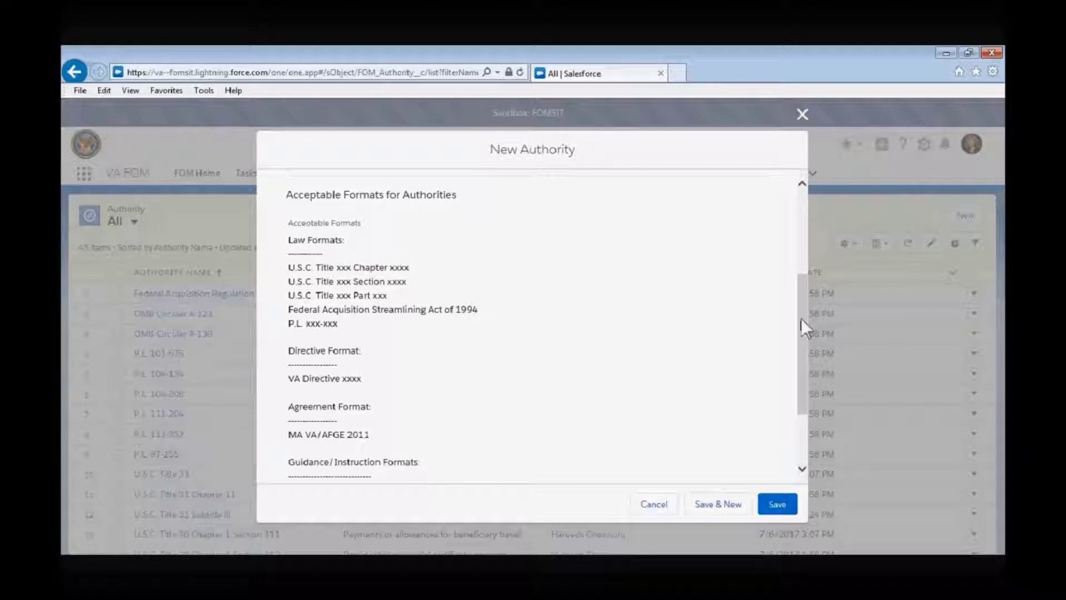
left_click_drag(801, 318, 790, 217)
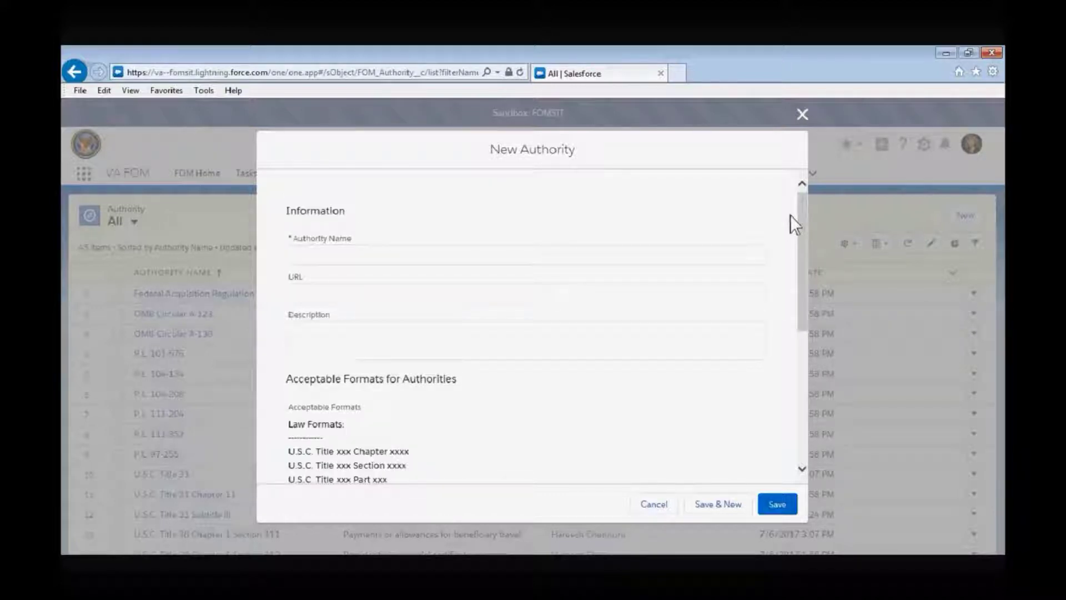
left_click(499, 255)
type("V")
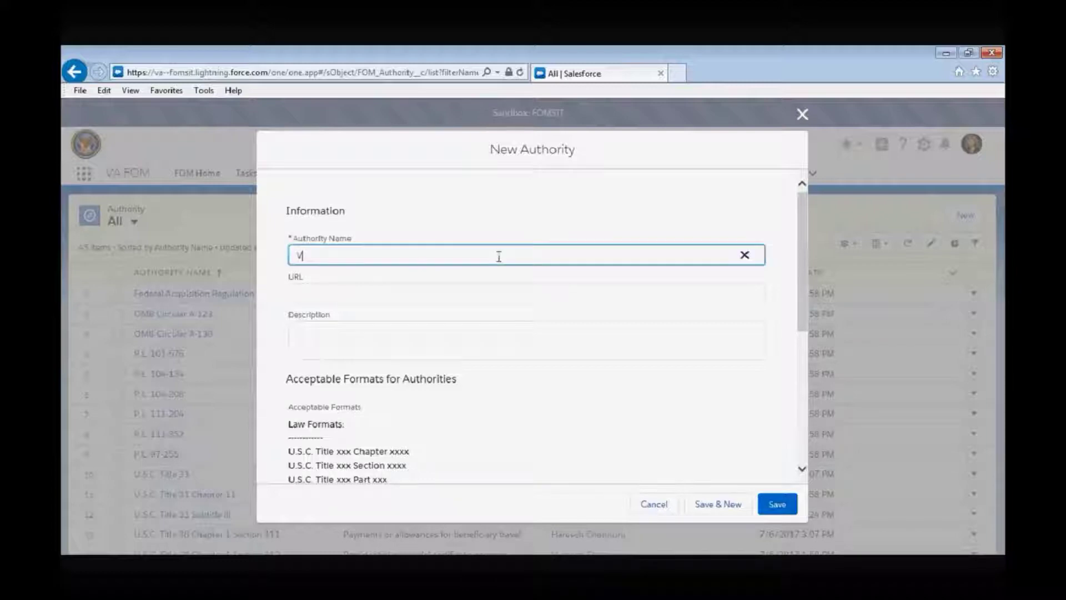
type("A Directive 456")
left_click(464, 290)
type("www.va.gov")
left_click(396, 352)
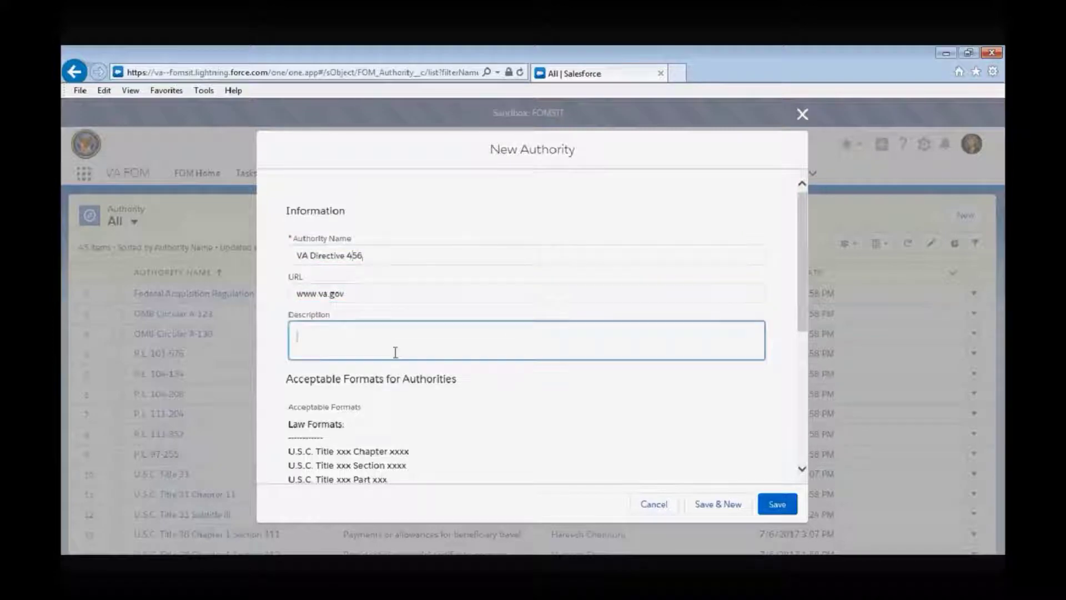
type("Descriptio")
key("BackSpace")
key("BackSpace")
type("ion")
left_click_drag(800, 285, 799, 444)
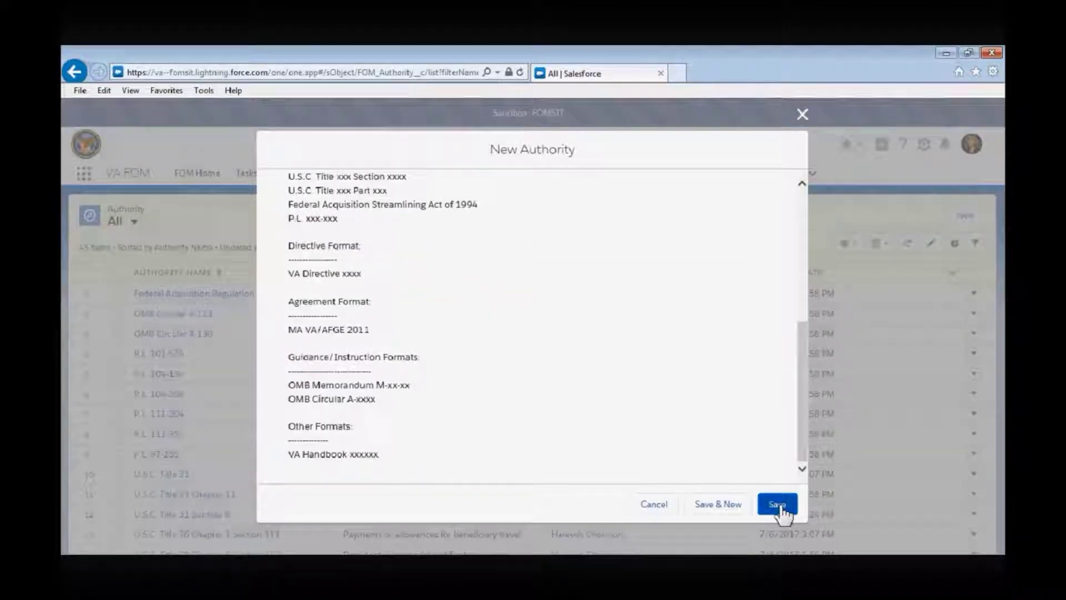
left_click(777, 504)
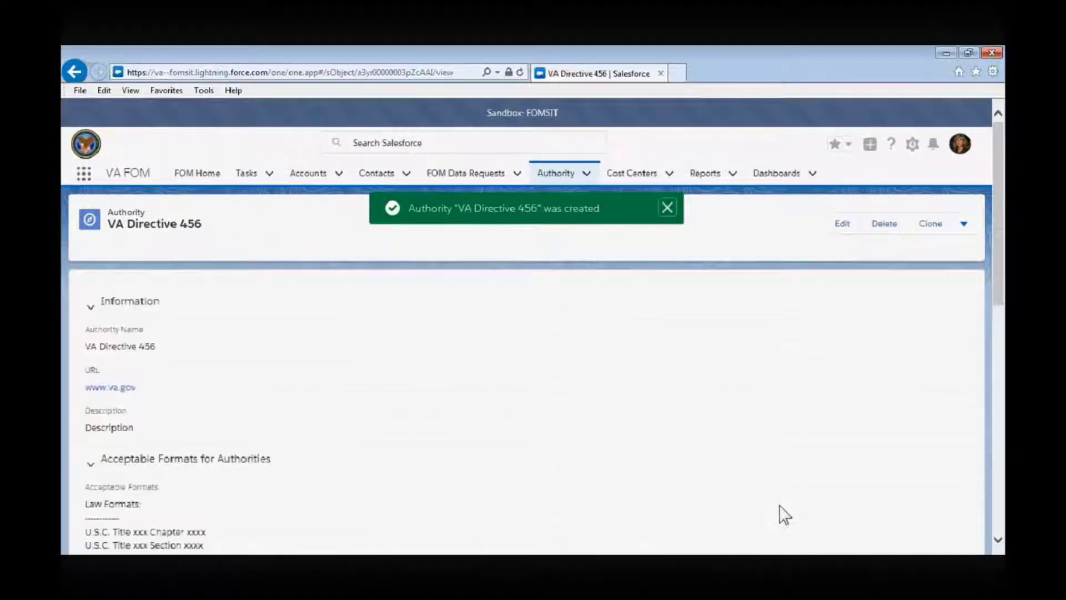
Reopen Office of FOM Training's related lists and scroll to Authority Junction
left_click(307, 174)
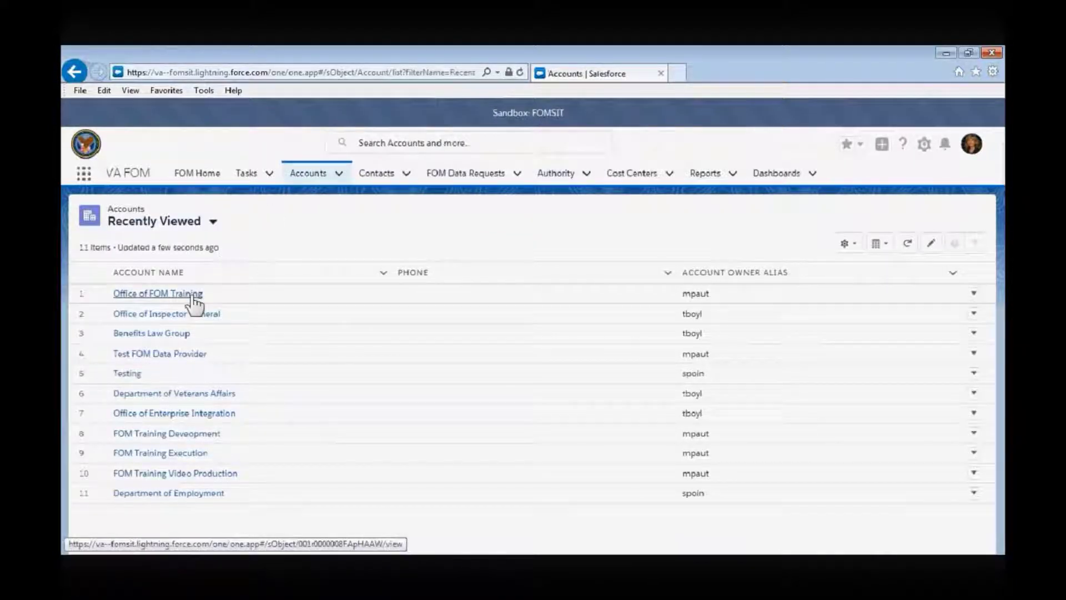
left_click(189, 294)
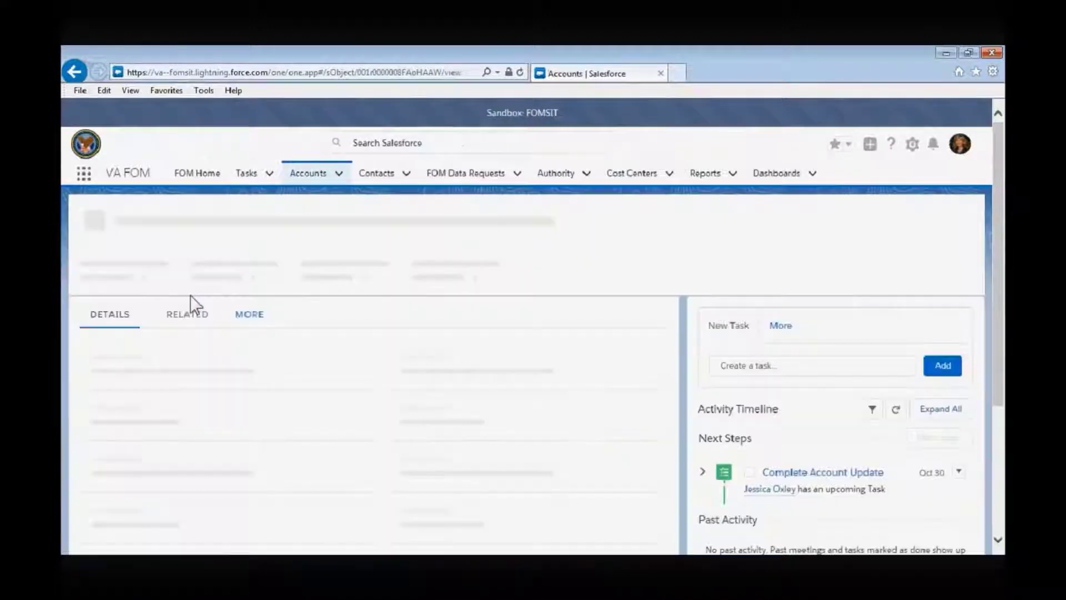
left_click(190, 315)
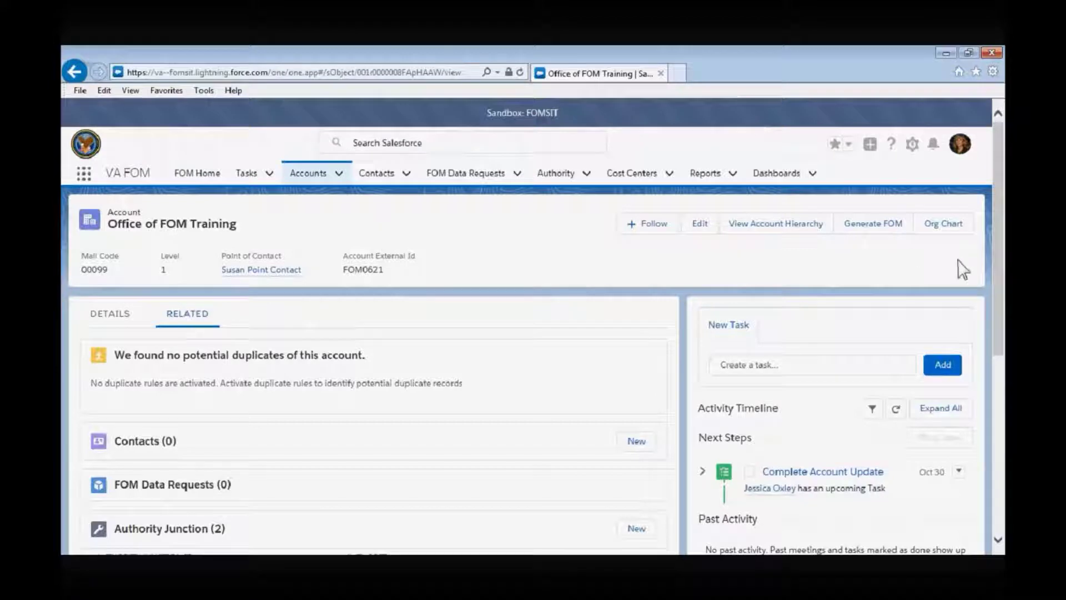
scroll(995, 299, "down", 1)
scroll(995, 299, "down", 3)
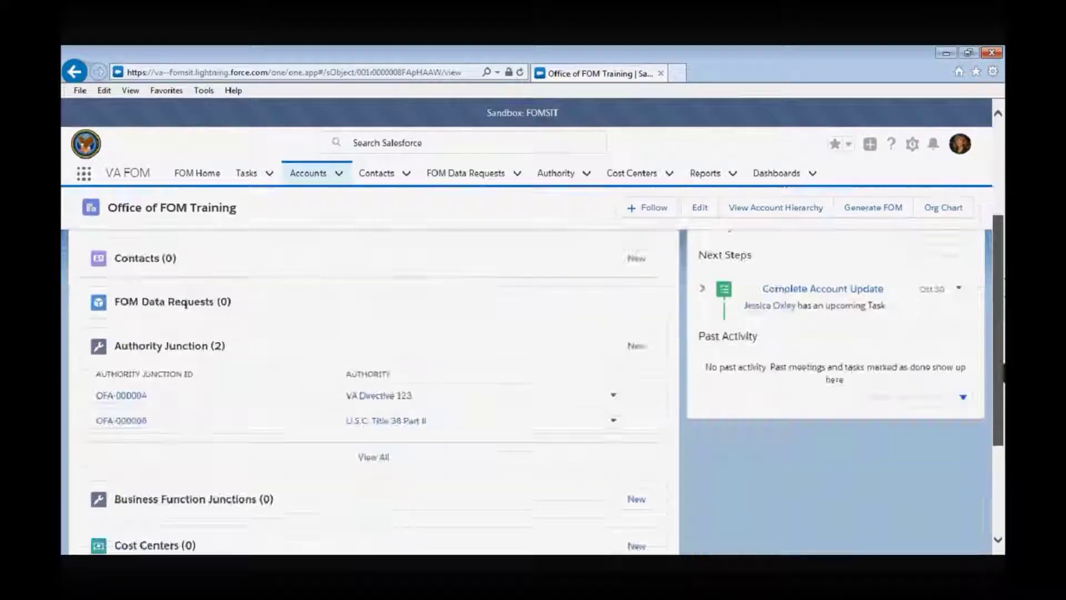
left_click(630, 349)
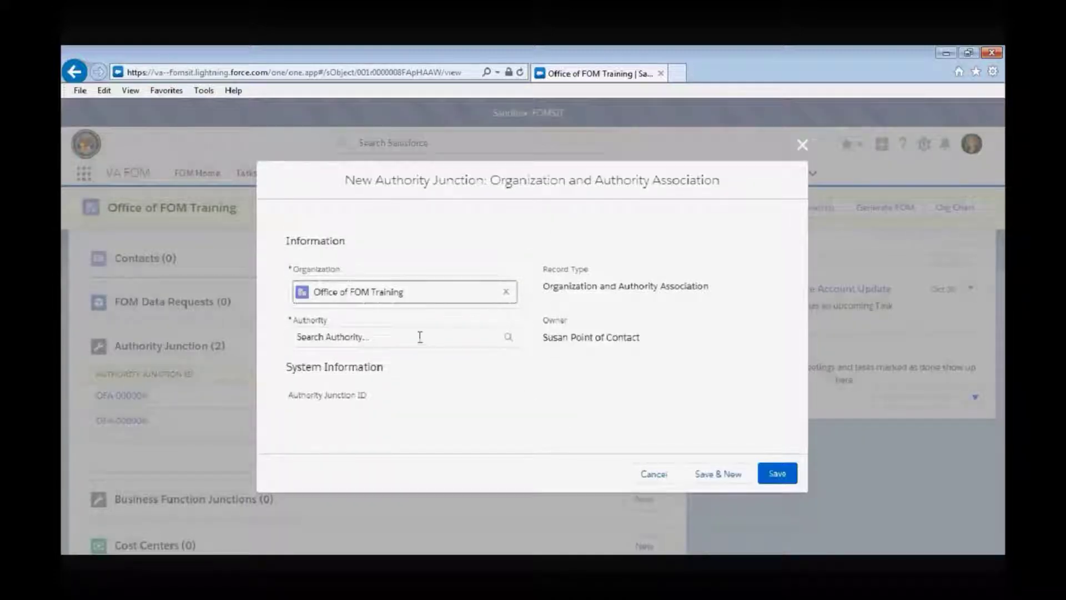
Save a third authority junction, OFA-000007, linking the account to VA Directive 456
left_click(420, 336)
type("V")
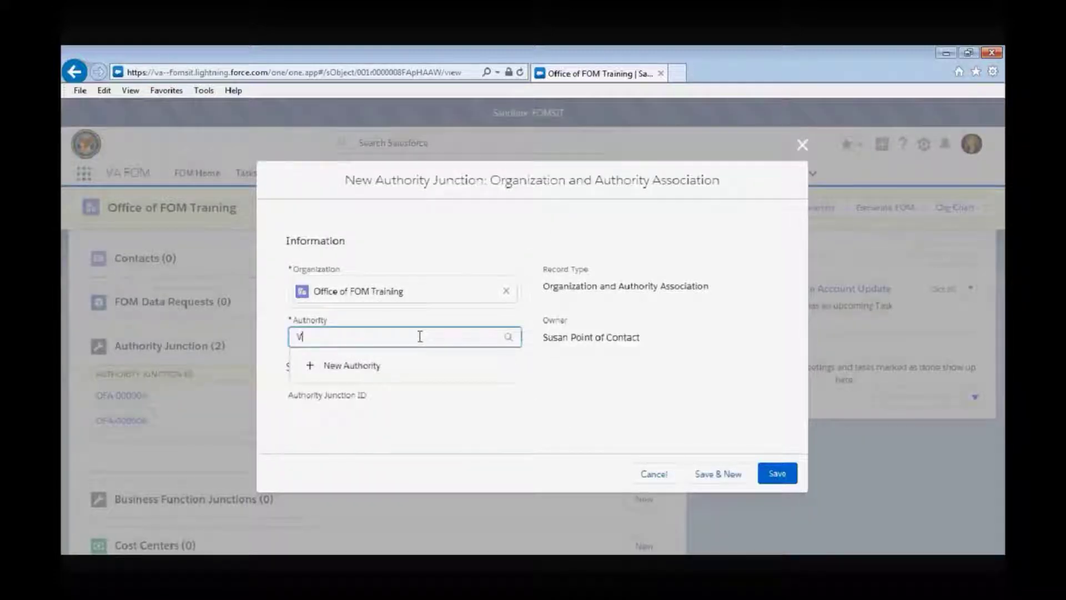
type("A Directu")
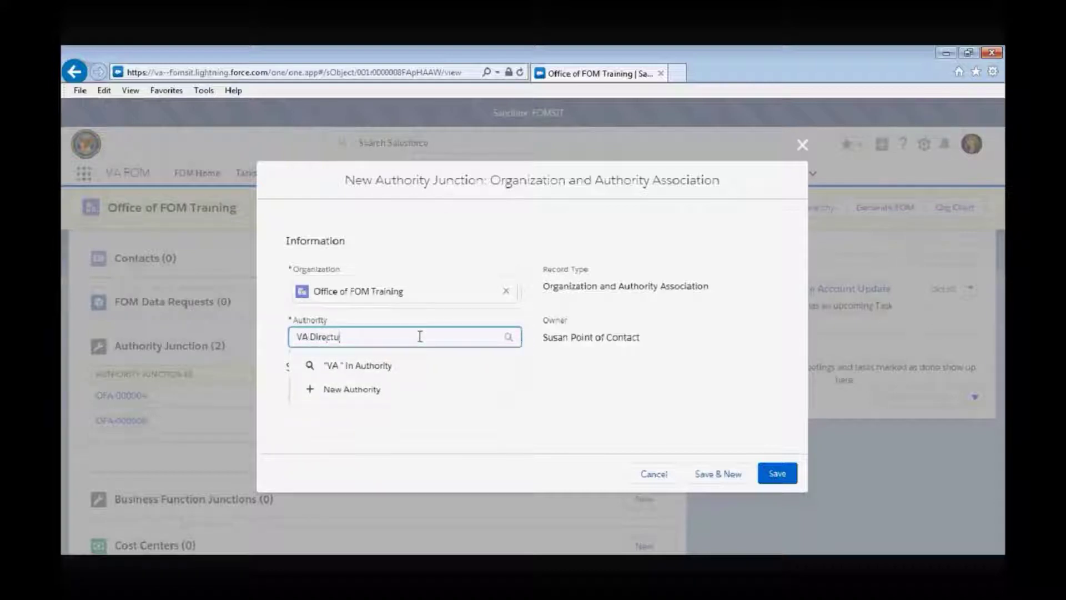
key("BackSpace")
type("ive")
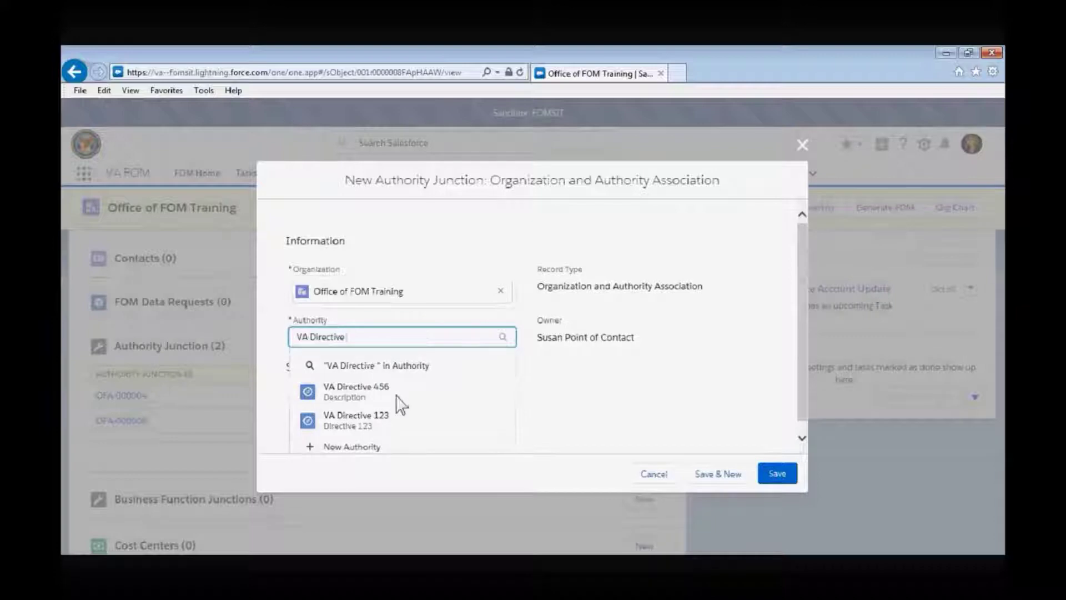
left_click(396, 394)
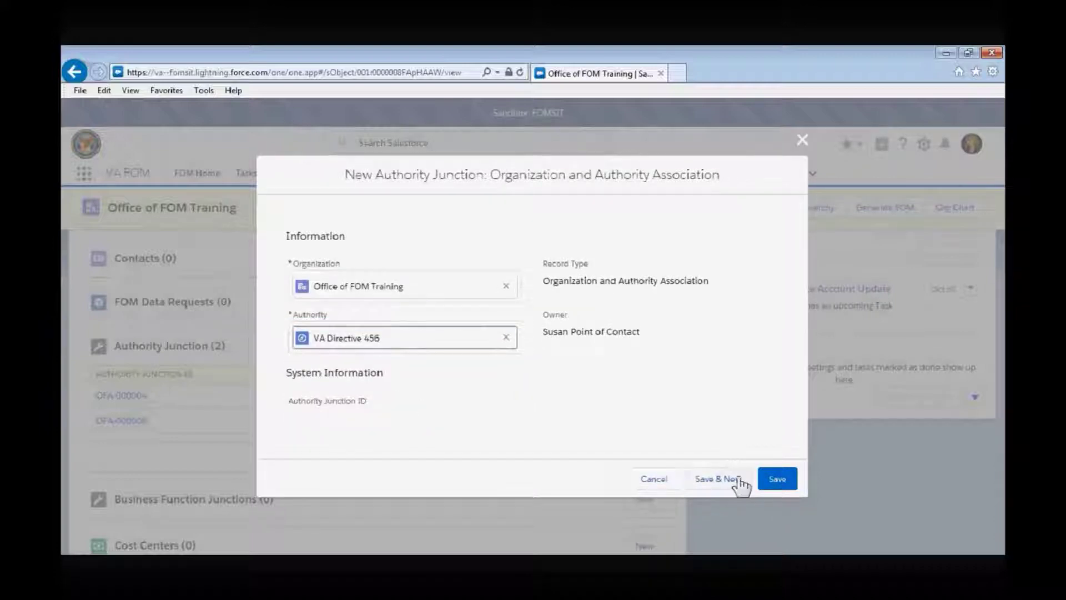
left_click(783, 485)
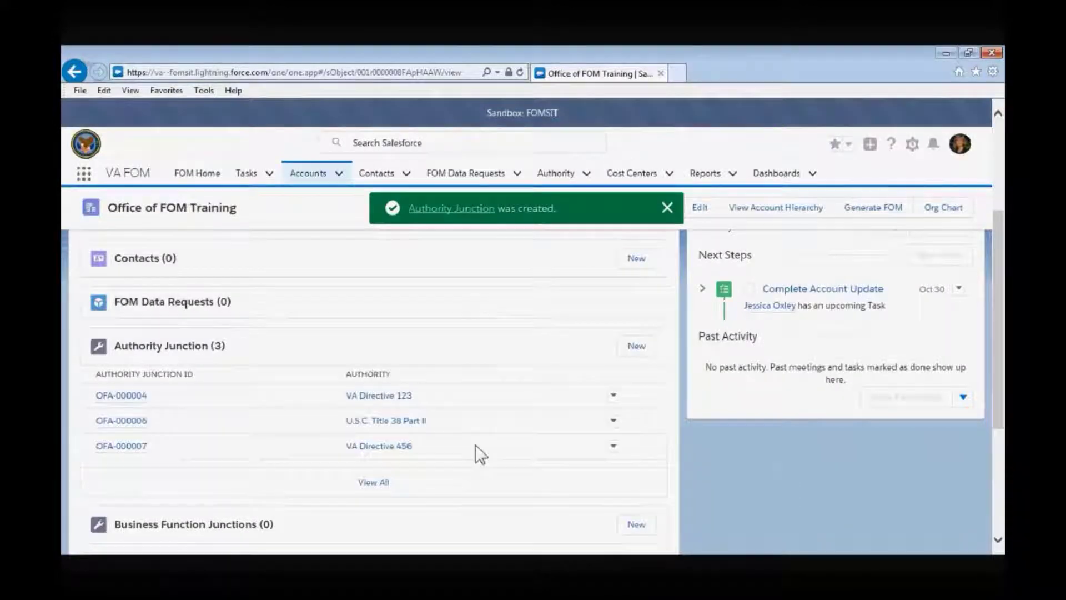
Scroll to Business Function Junctions and start a new junction for the account
scroll(345, 322, "down", 4)
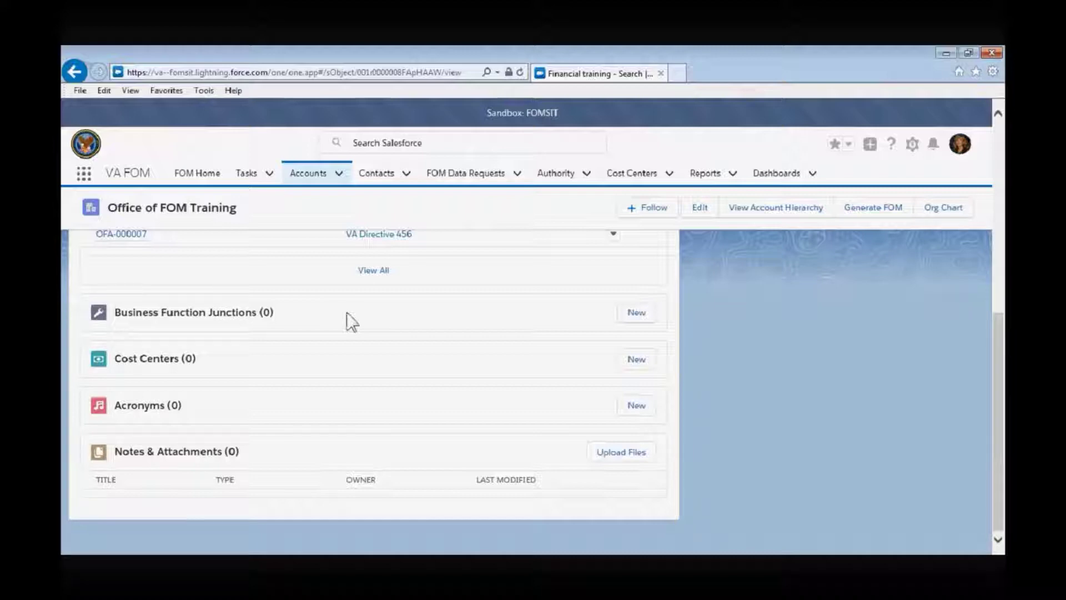
left_click(636, 314)
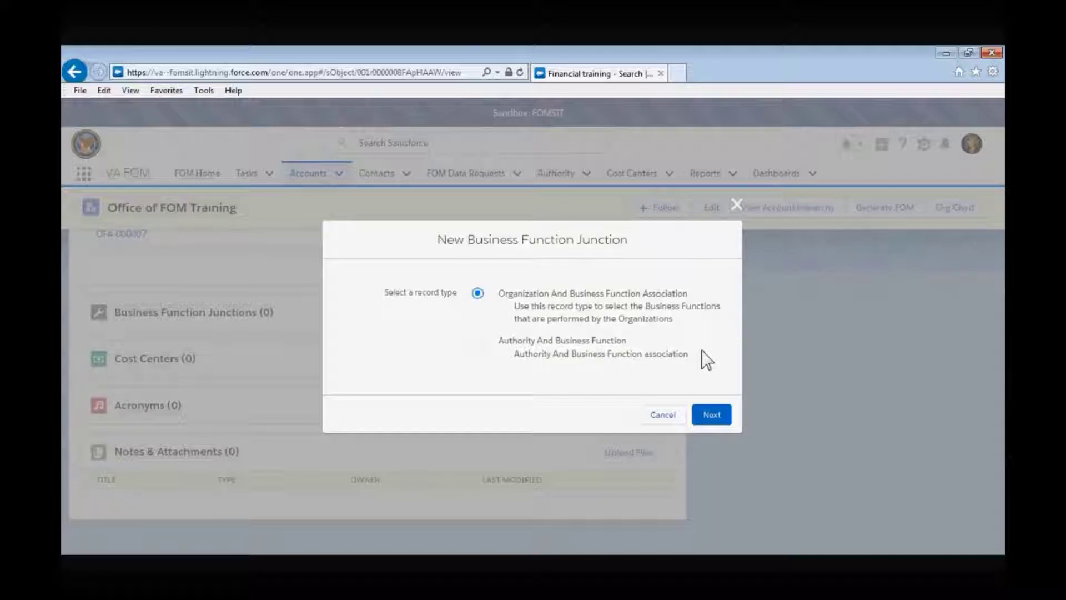
Save junction OFB-000251 linking Conduct Finance Training, found by searching 'Financial training'
left_click(713, 416)
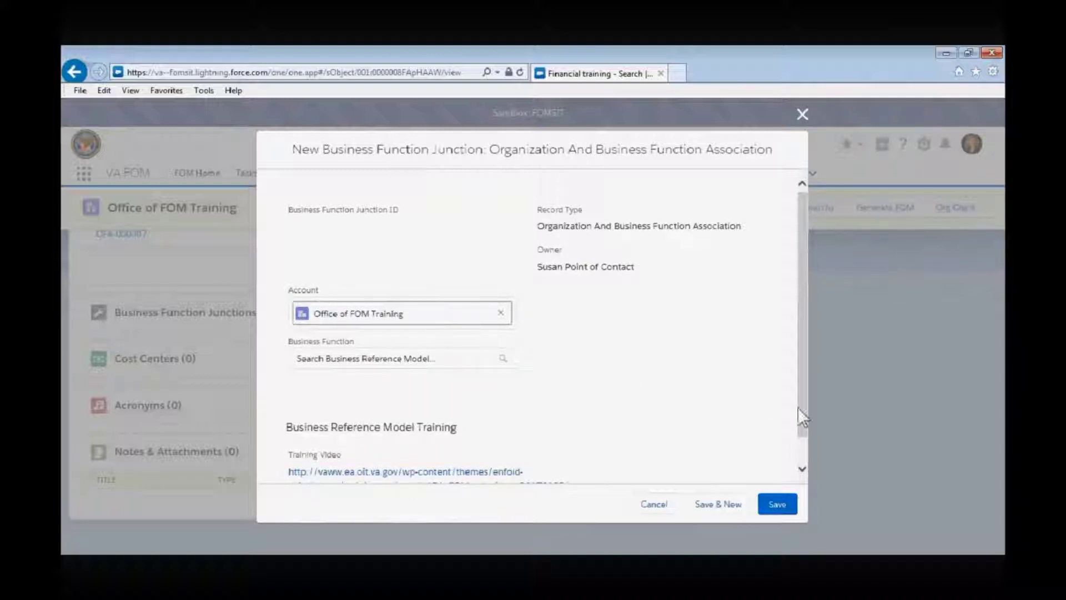
left_click_drag(801, 409, 802, 445)
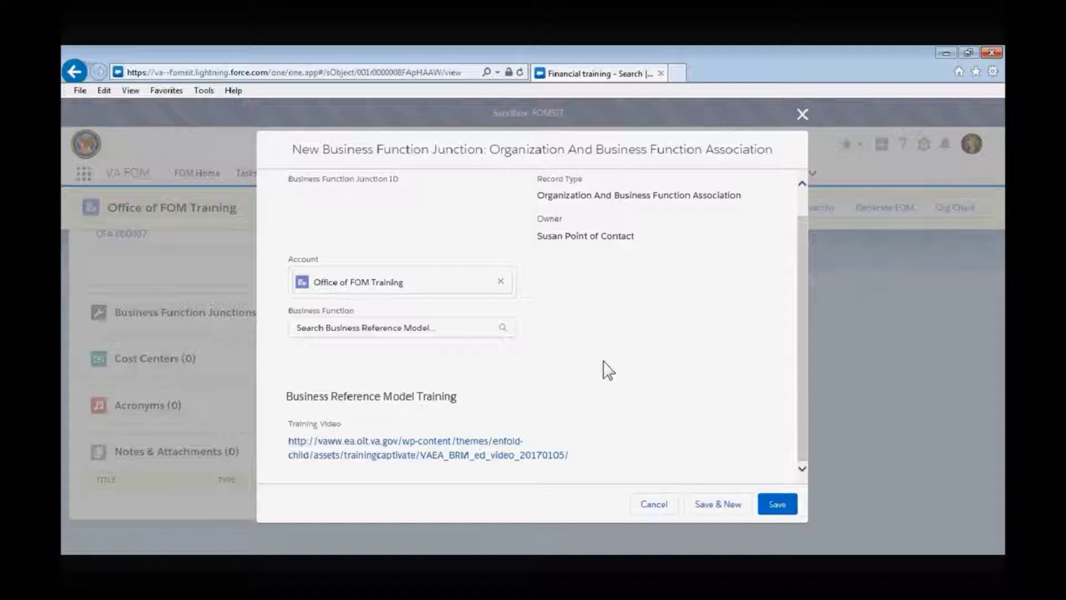
left_click(436, 330)
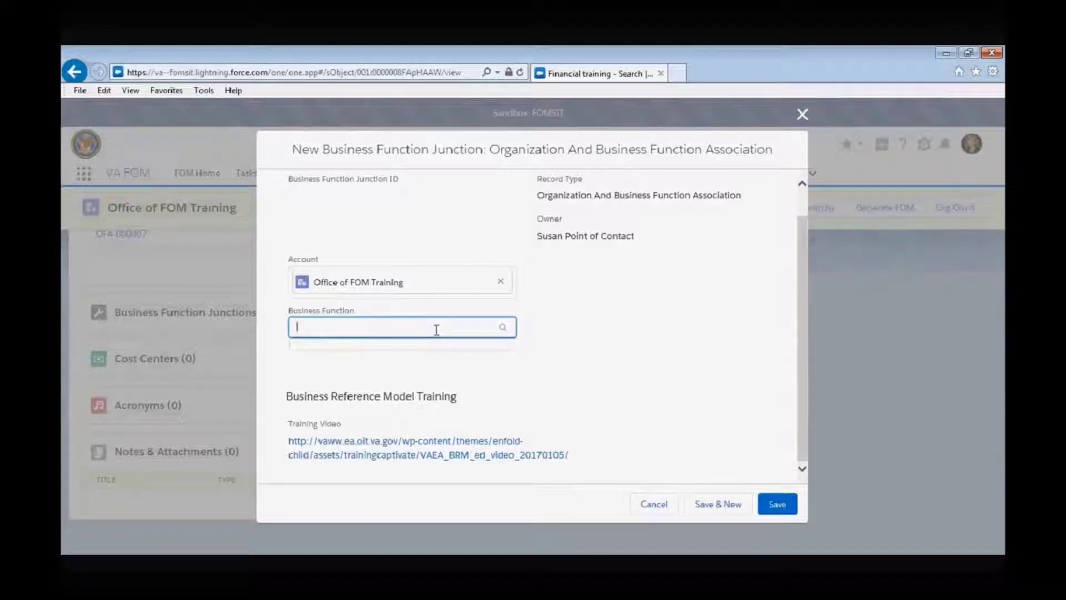
type("Financial train")
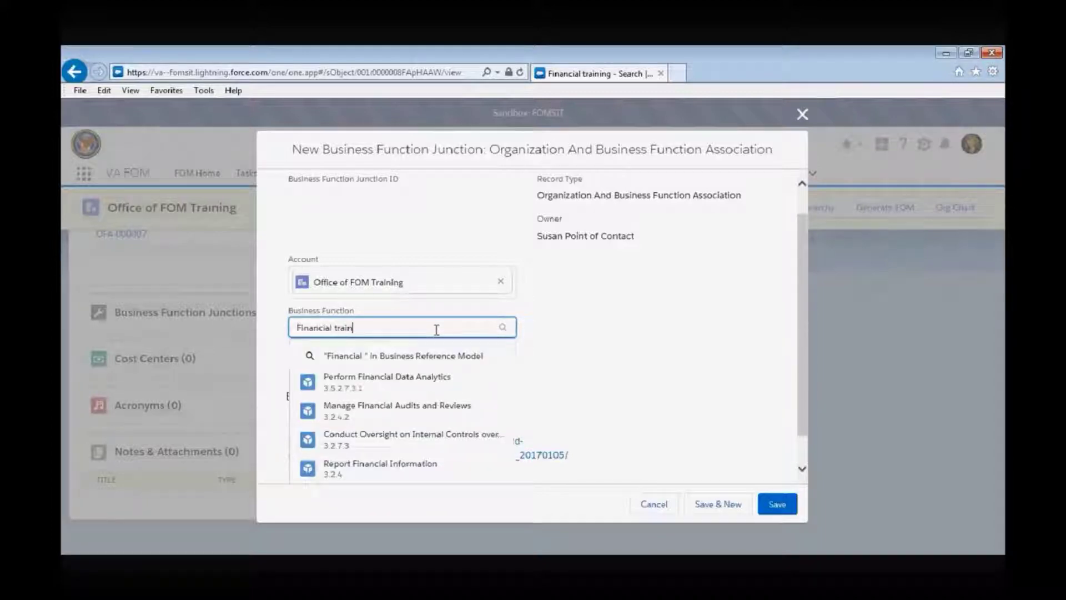
type("ing")
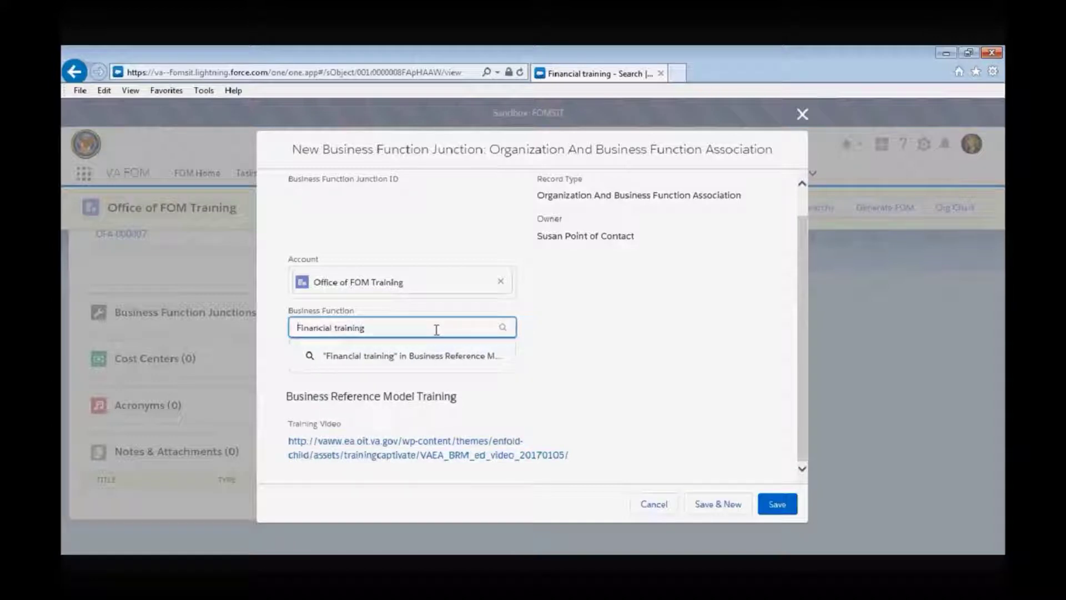
left_click(402, 355)
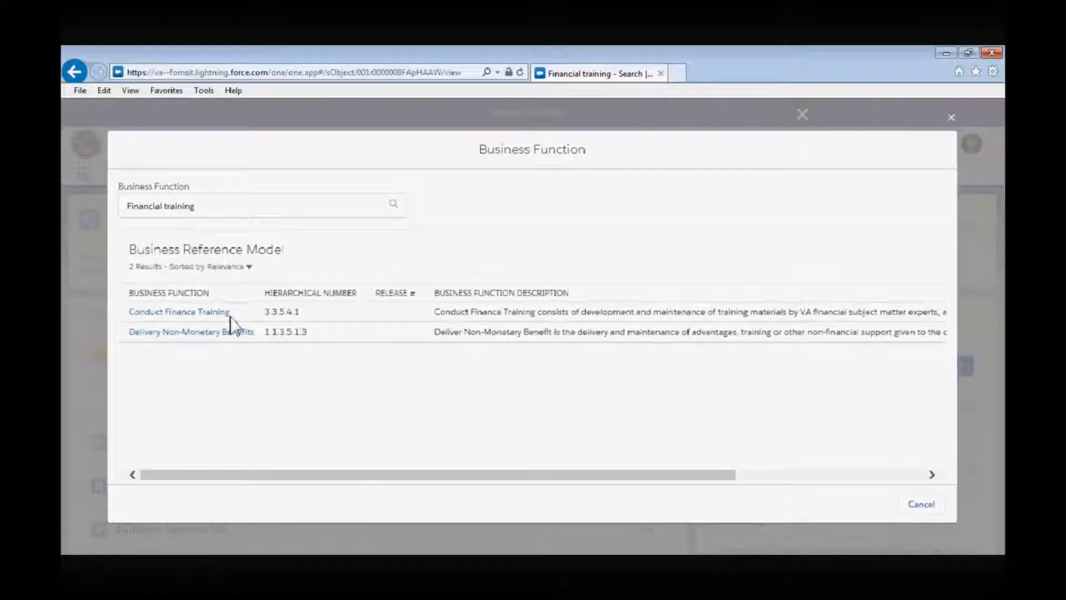
left_click(216, 312)
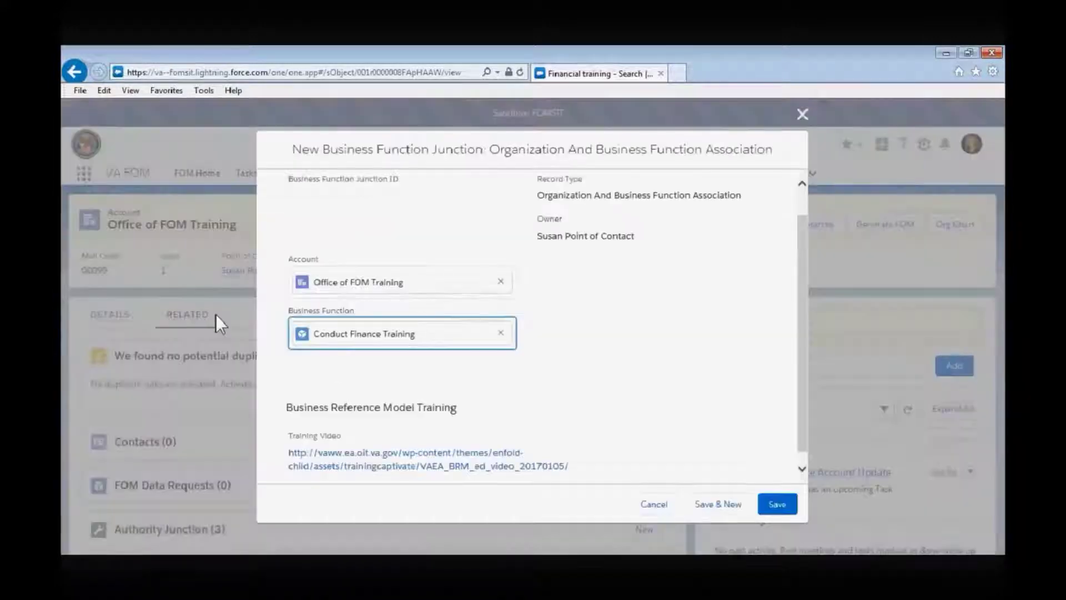
left_click(778, 504)
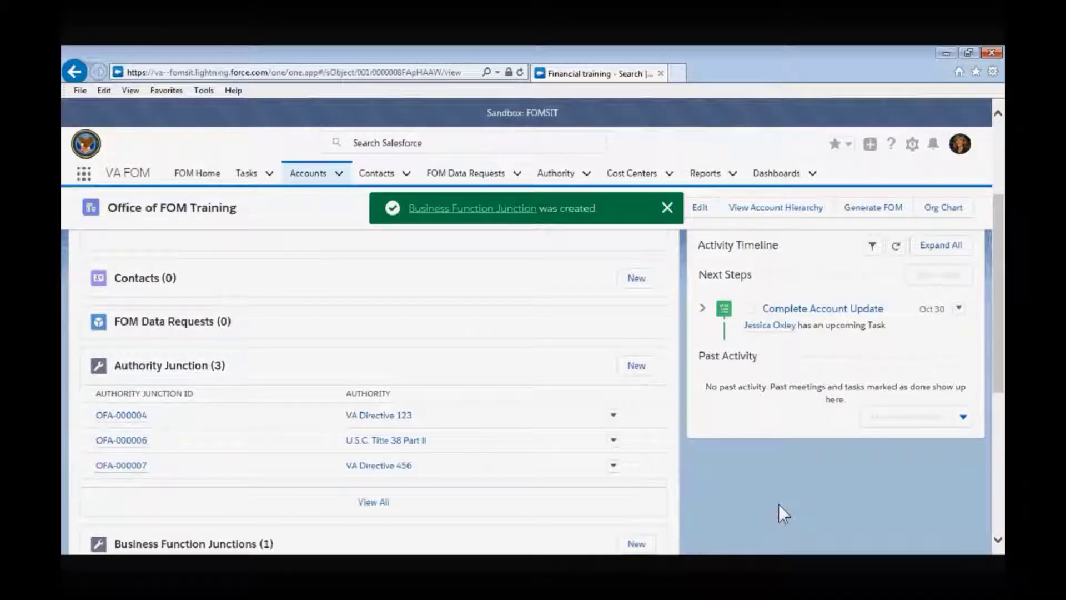
scroll(779, 504, "down", 4)
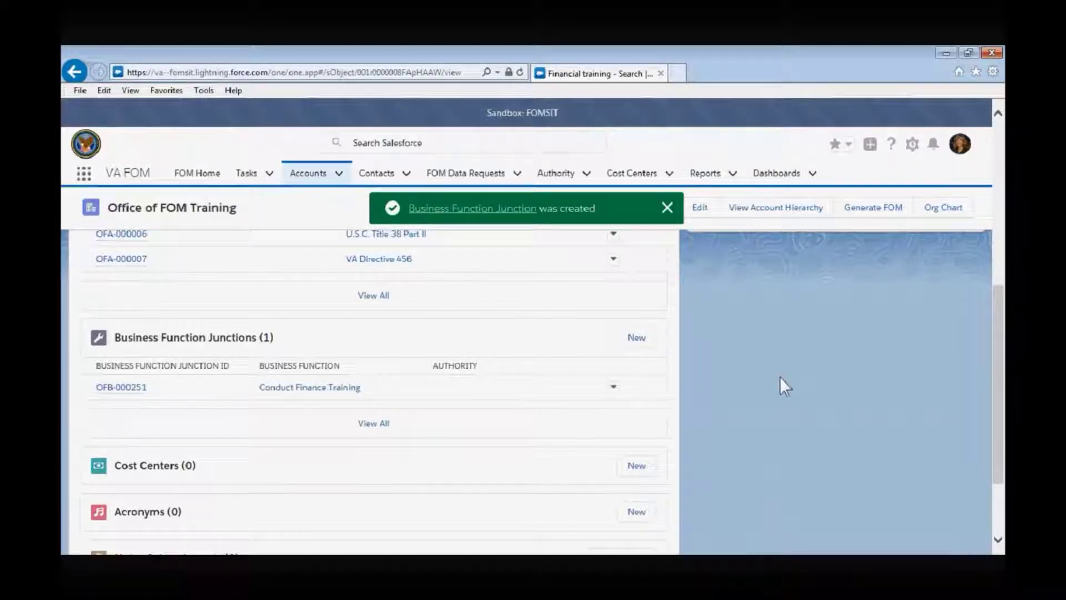
Create a new cost center 12345 with the description 'Description'
scroll(361, 444, "down", 2)
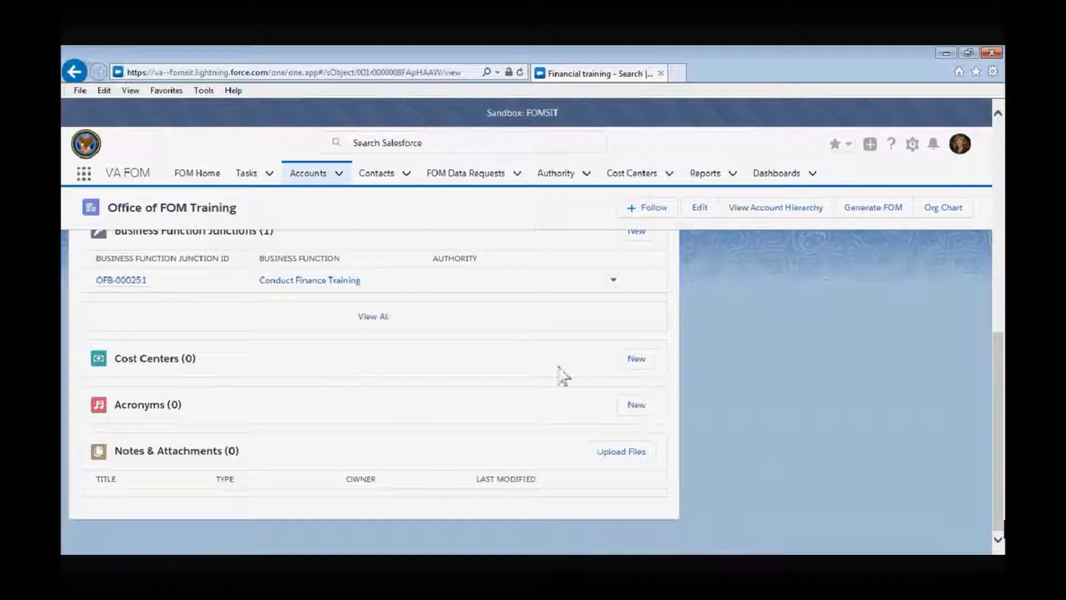
left_click(637, 360)
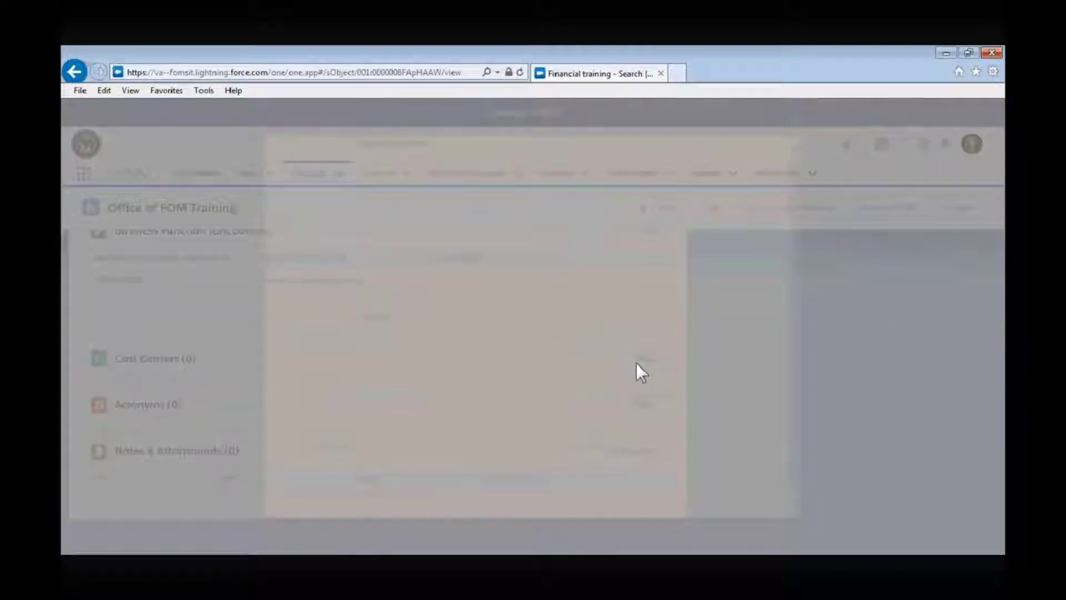
type("12345")
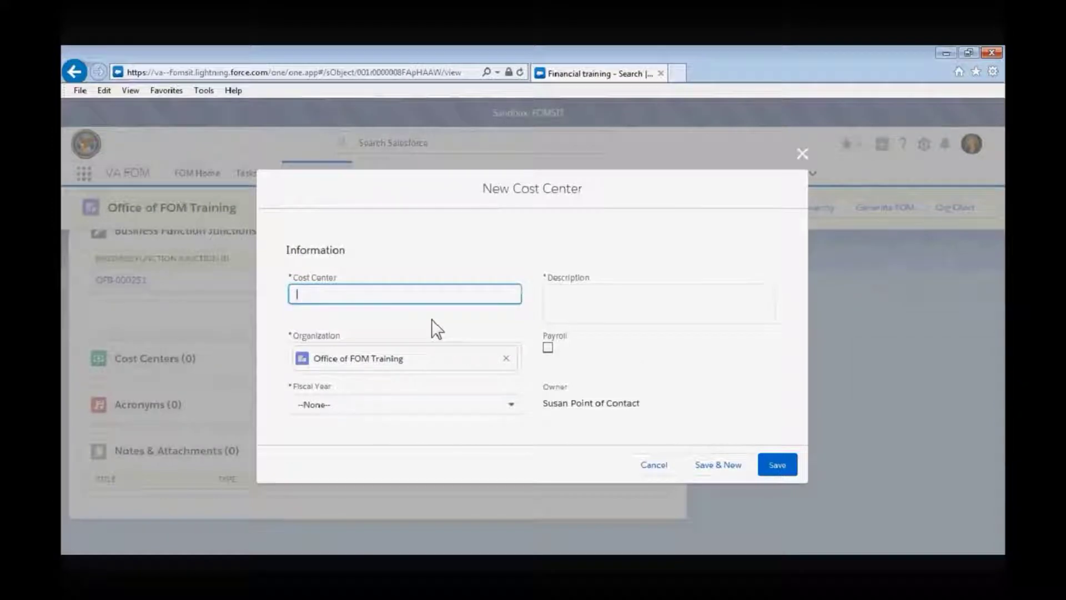
left_click(589, 306)
type("Description")
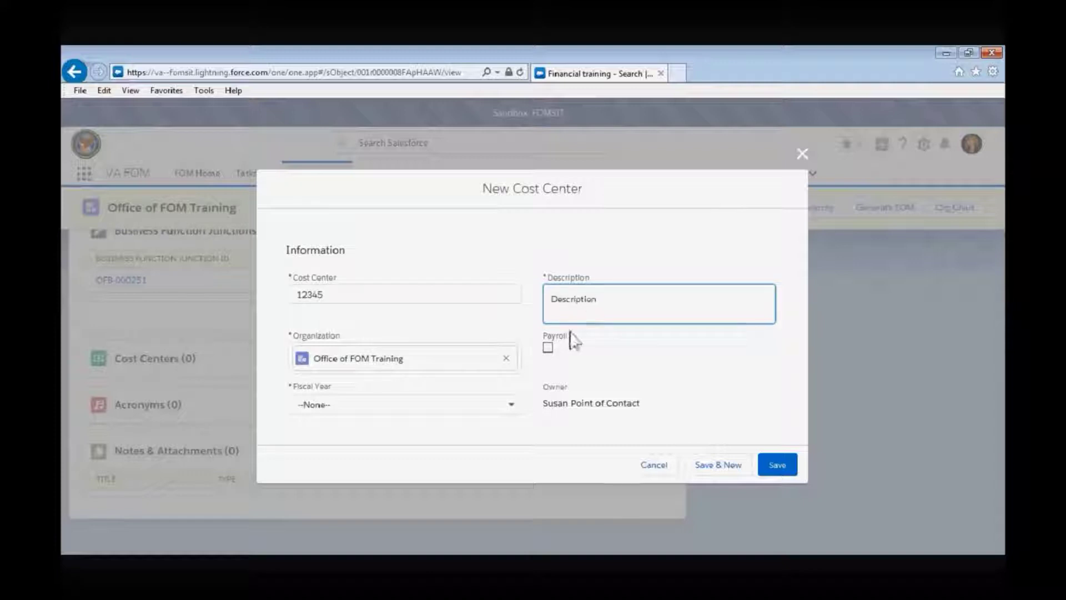
Leave Payroll unchecked, set fiscal year 2017, and save cost center 12345
left_click(547, 349)
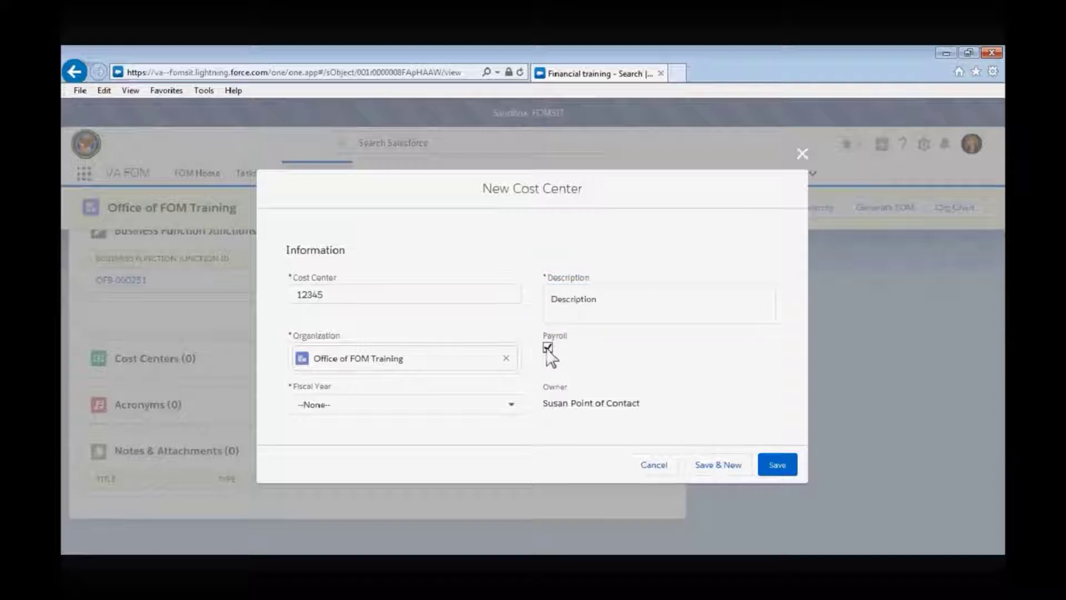
left_click(548, 349)
left_click(511, 406)
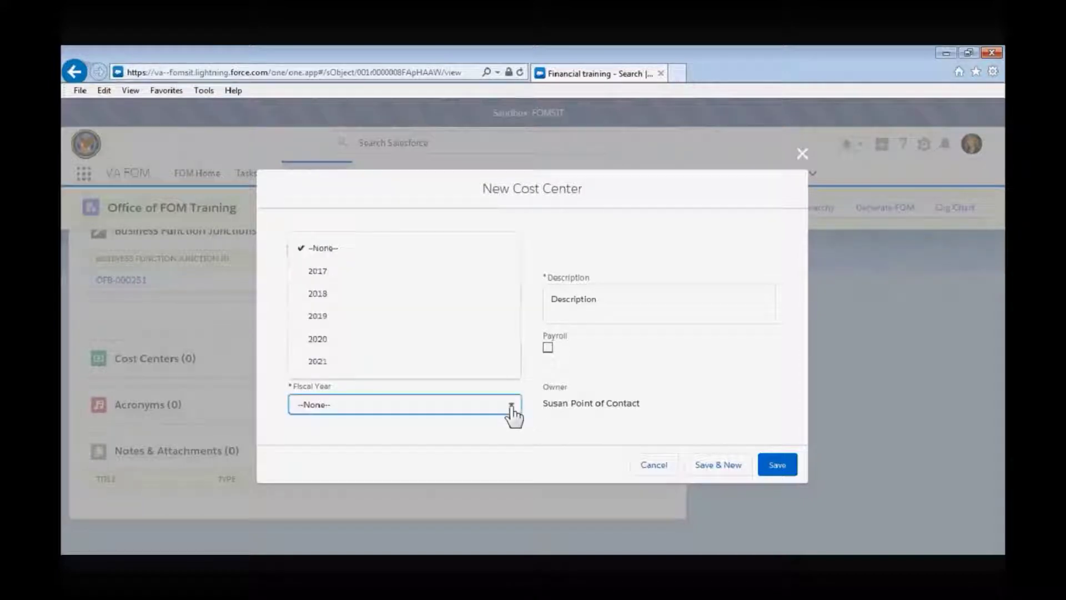
left_click(469, 277)
left_click(790, 464)
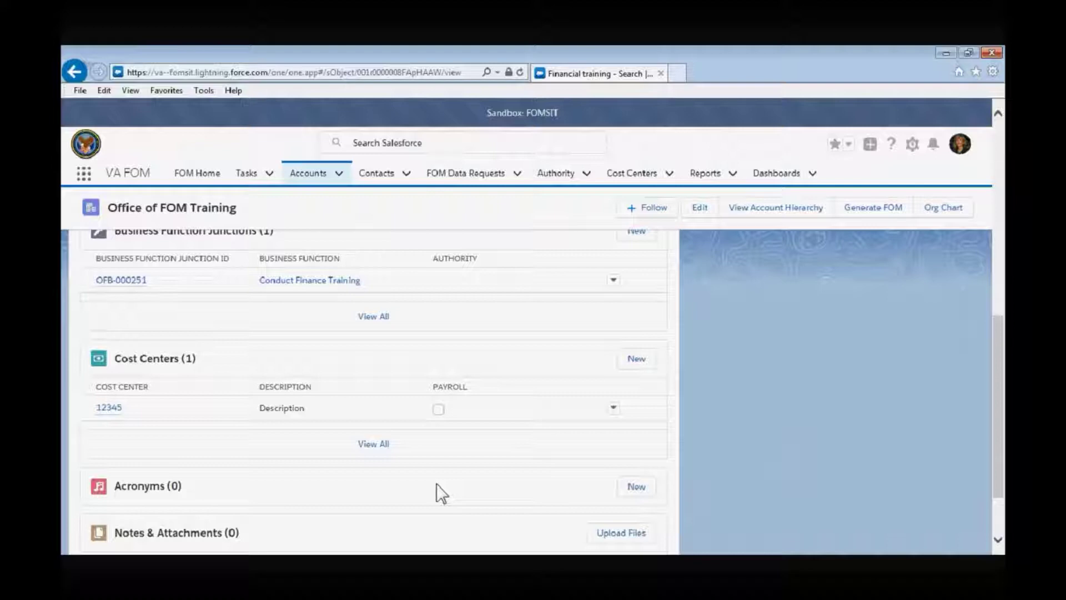
left_click(636, 486)
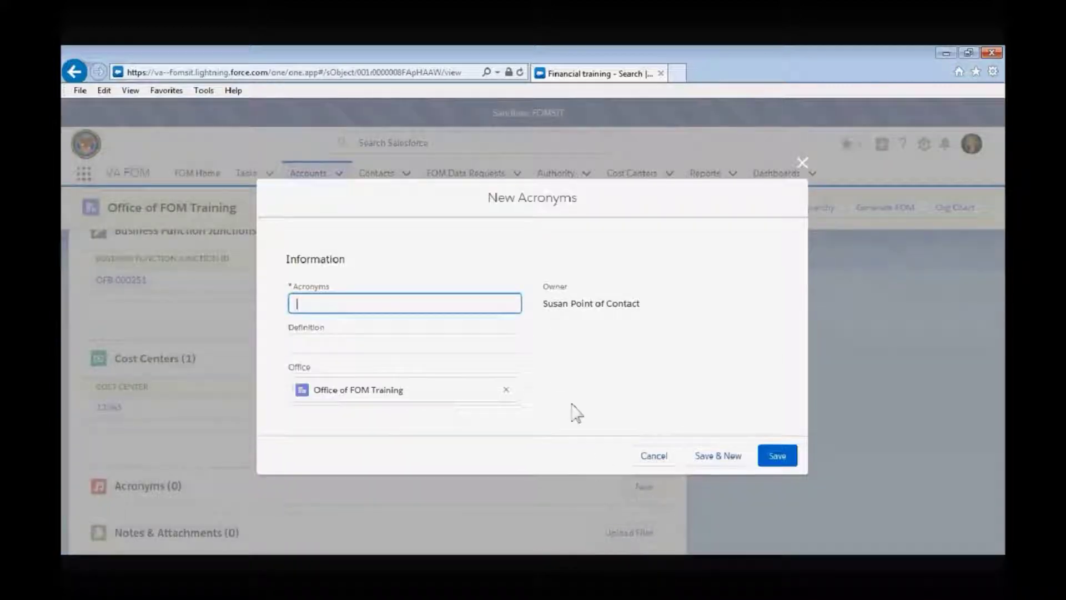
Save acronym VHA with the definition 'Veterans Health Administration'
type("VHA")
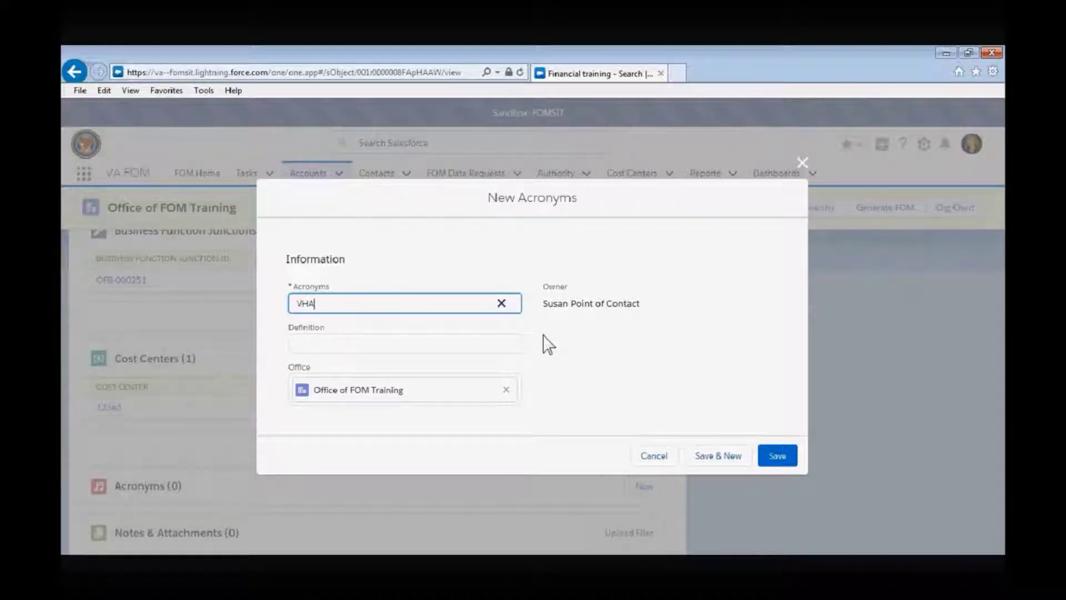
left_click(496, 343)
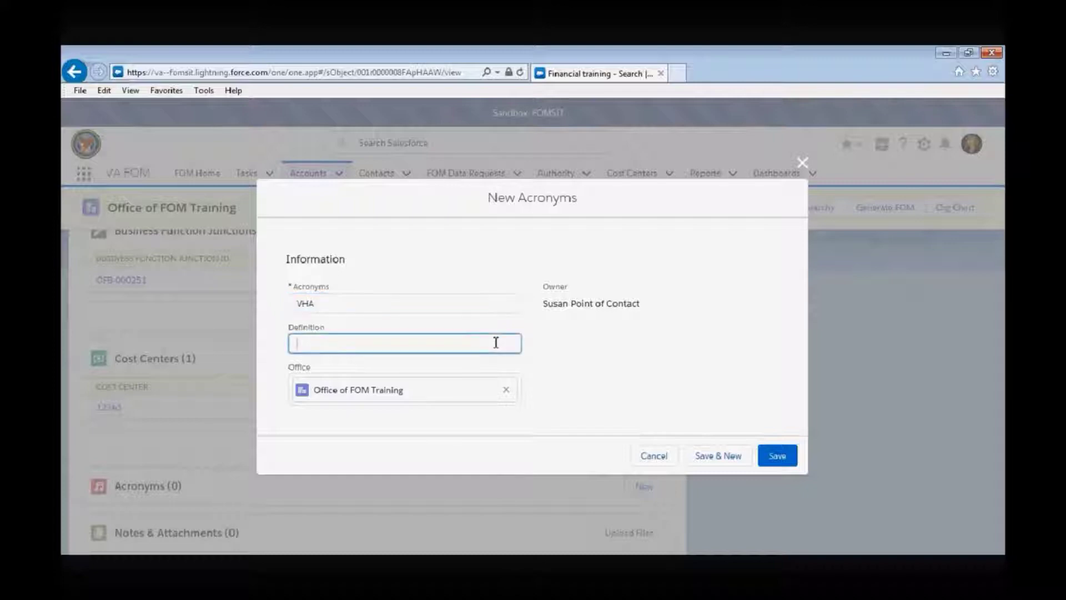
type("Veterans Health Admi")
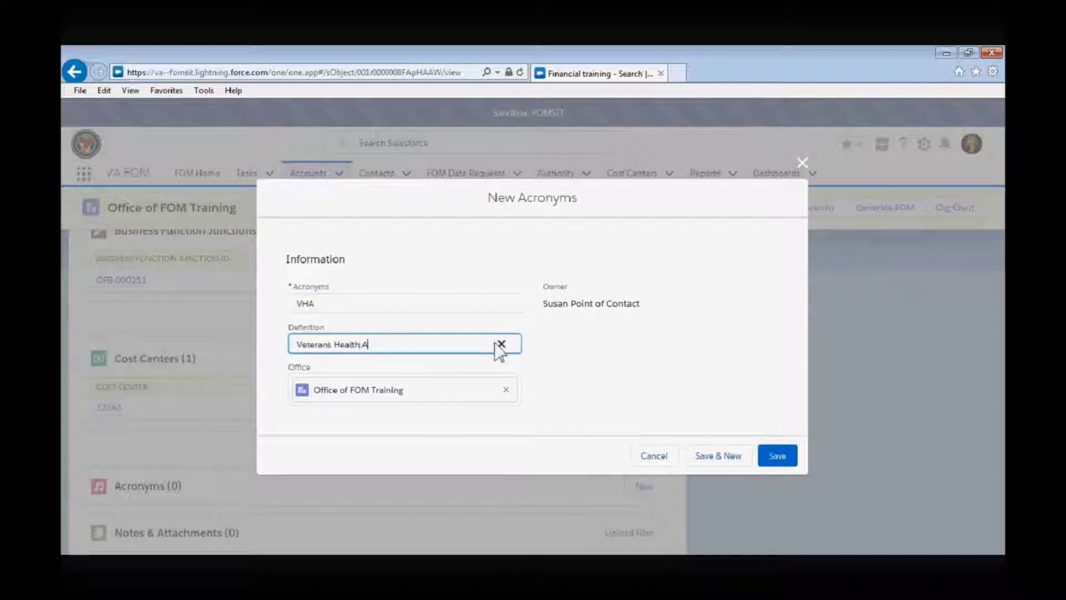
type("nistration")
left_click(786, 463)
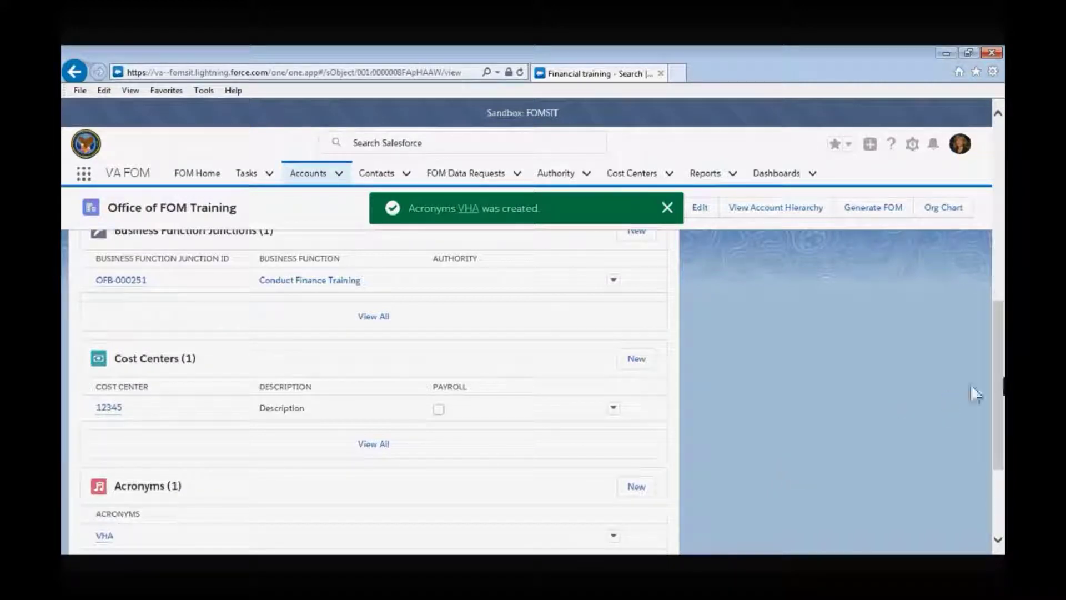
left_click_drag(998, 384, 998, 451)
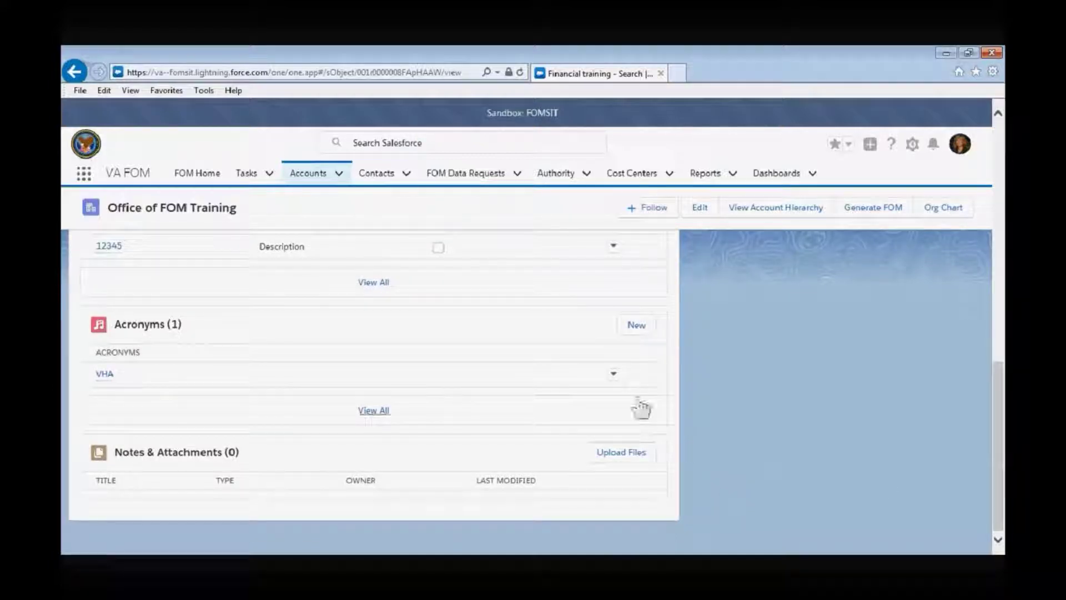
left_click(613, 373)
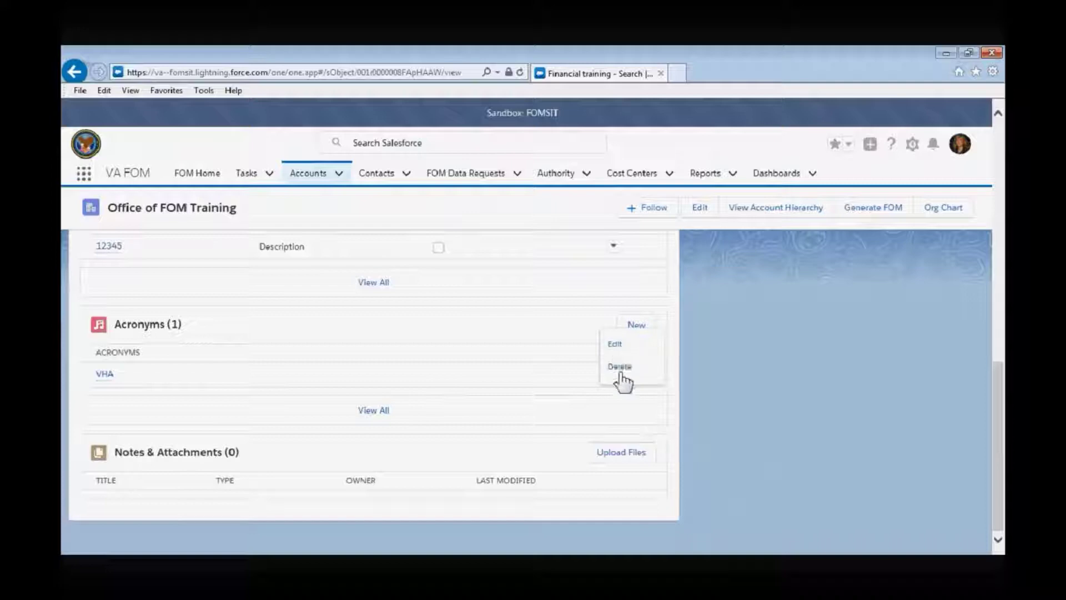
left_click(701, 420)
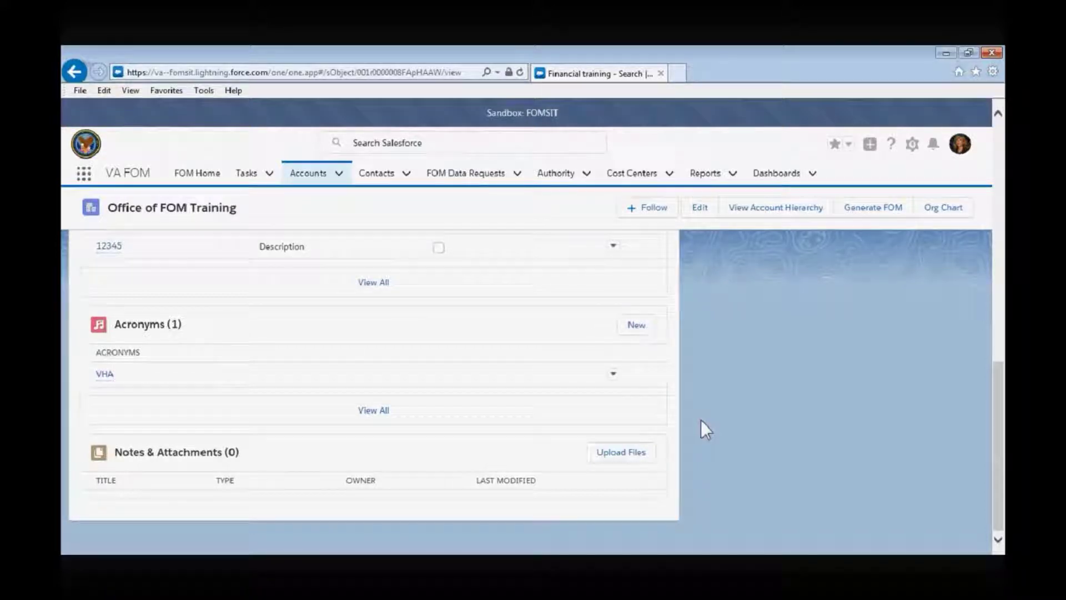